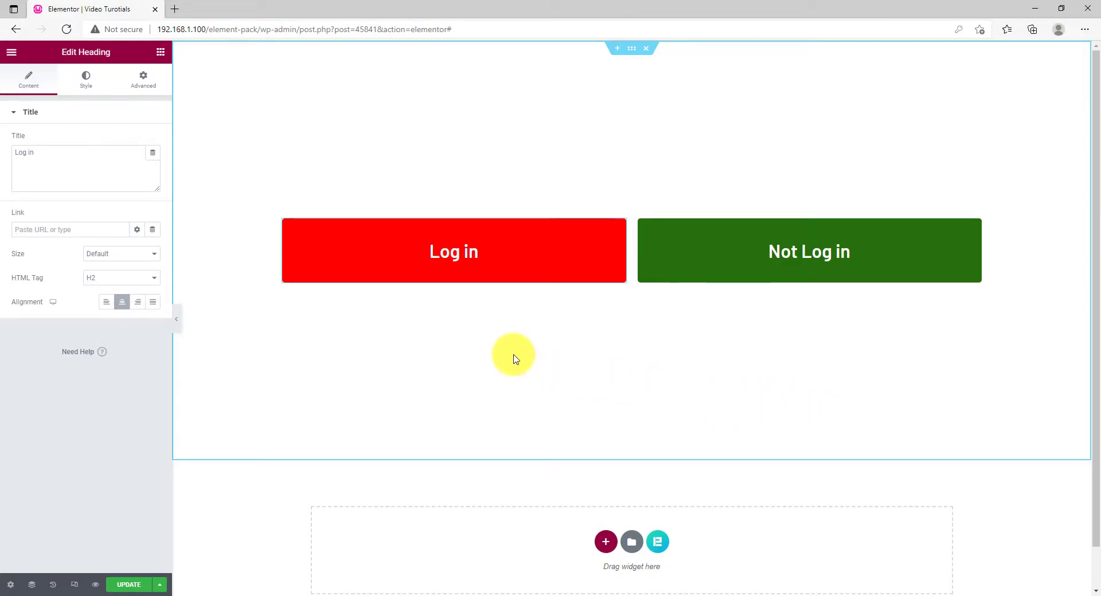
Step: Enable display conditions in the Log in heading's Visibility Controls, showing it when Login Status is Logged in
click(140, 84)
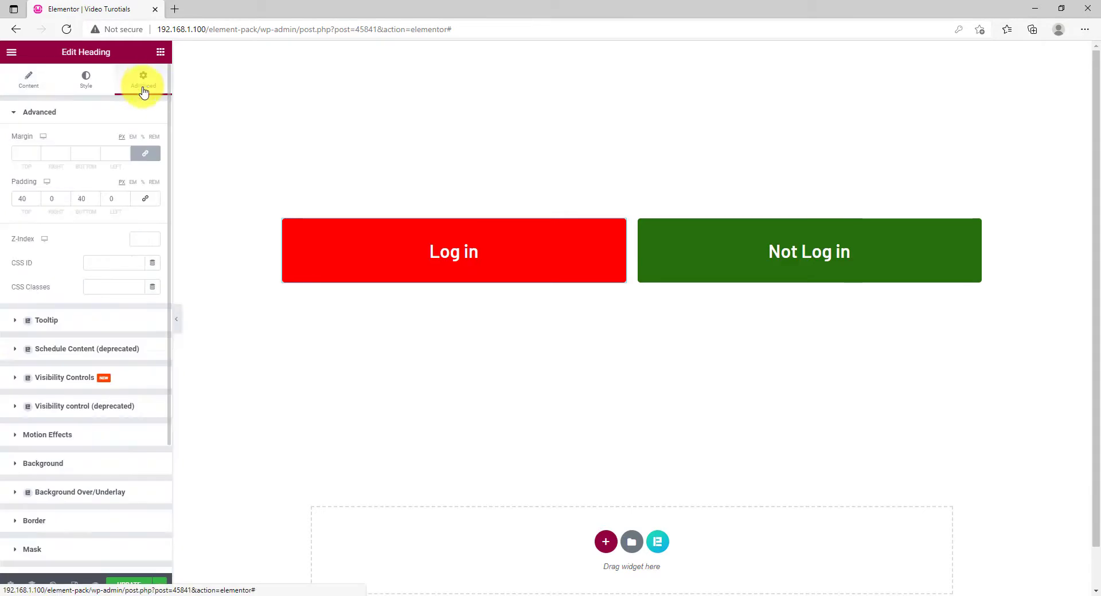
click(86, 383)
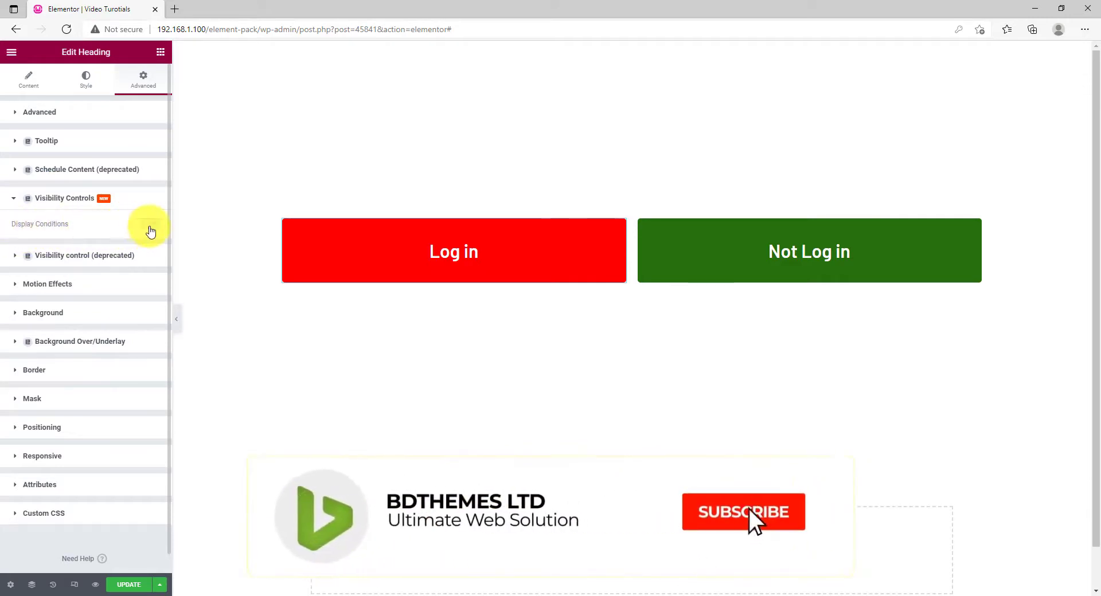
click(149, 227)
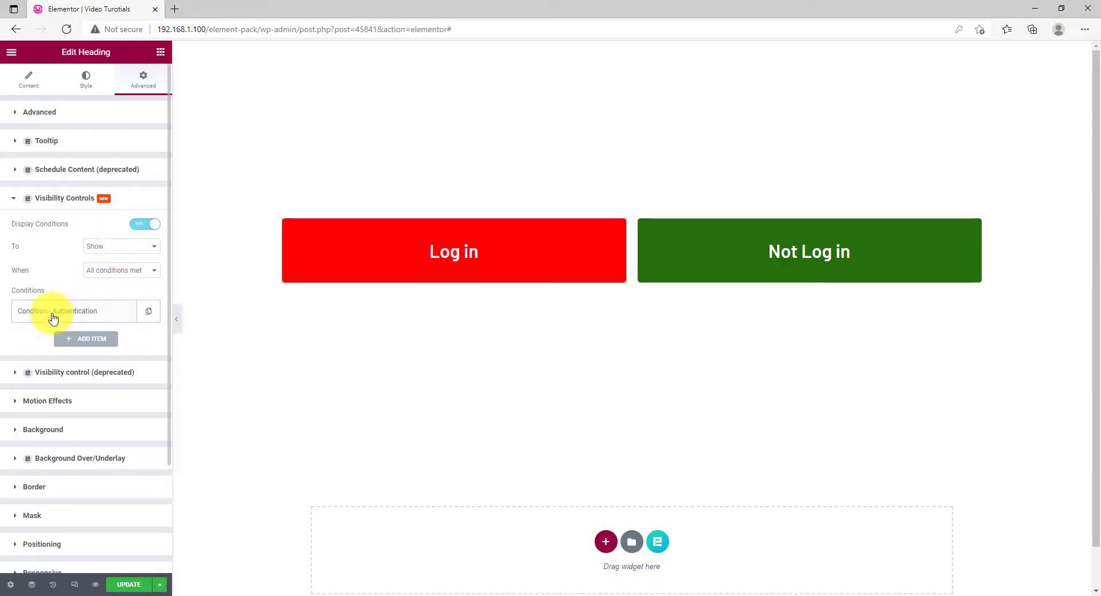
click(90, 316)
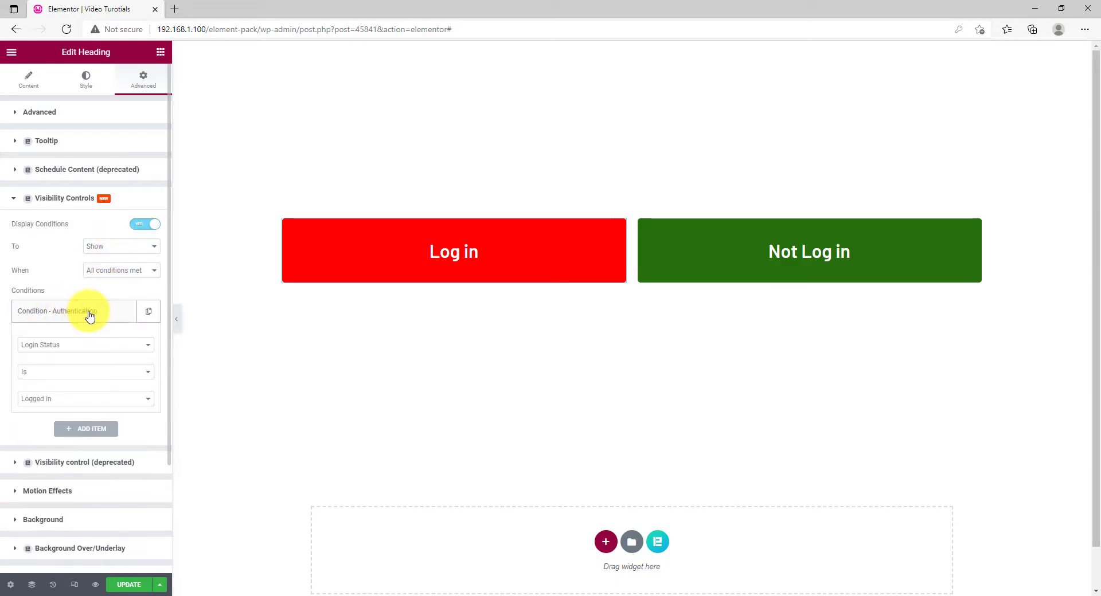
click(79, 346)
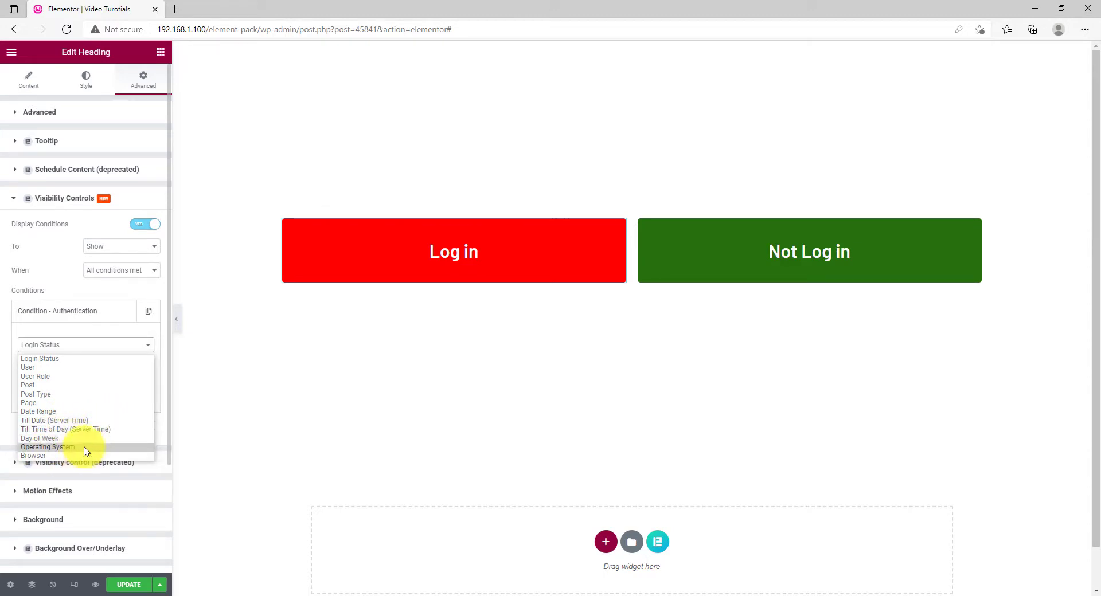
click(72, 360)
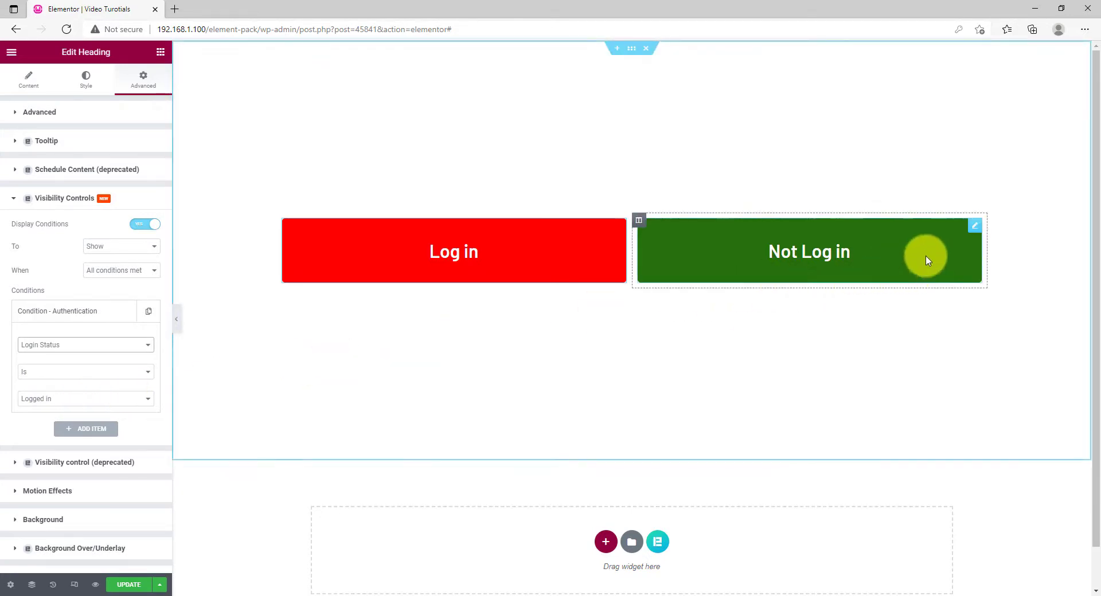
Step: Enable display conditions for the Not Log in heading with Login Status set to Is not Logged in, and update the page
click(978, 229)
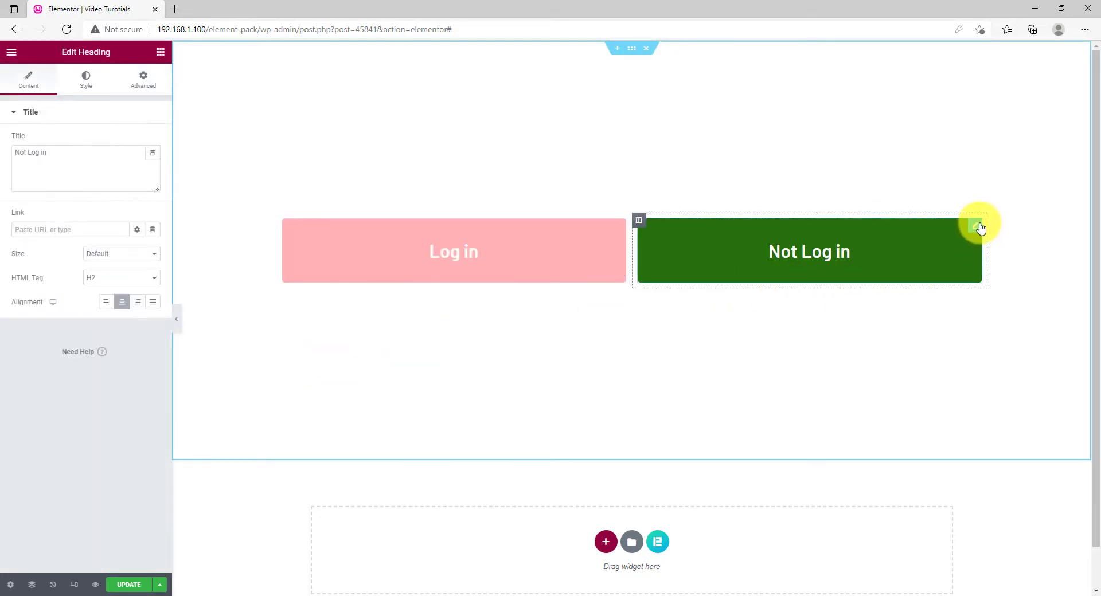
click(143, 86)
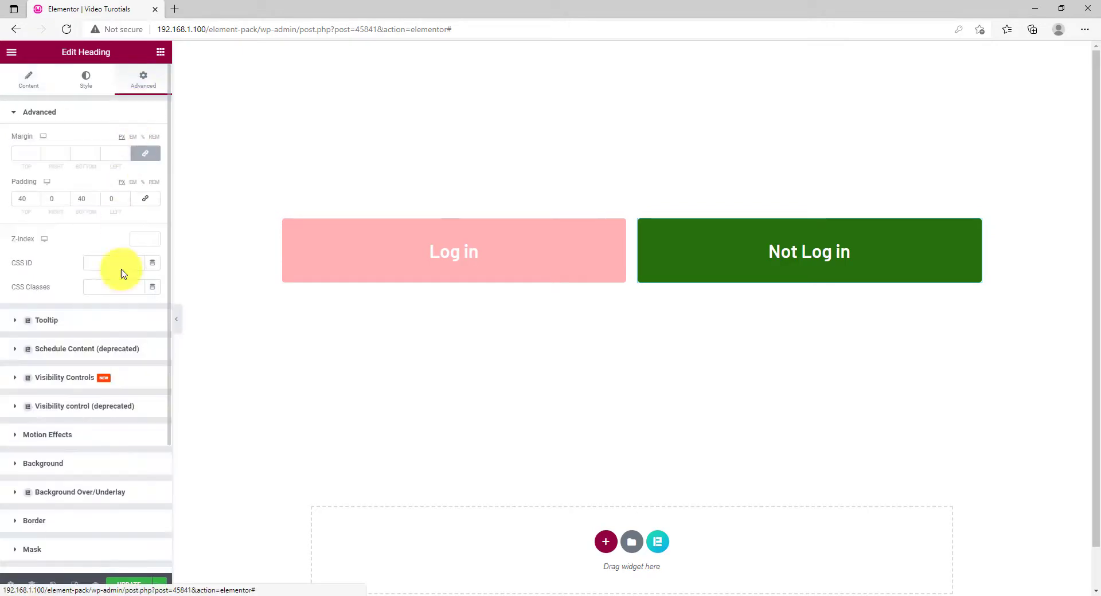
click(86, 378)
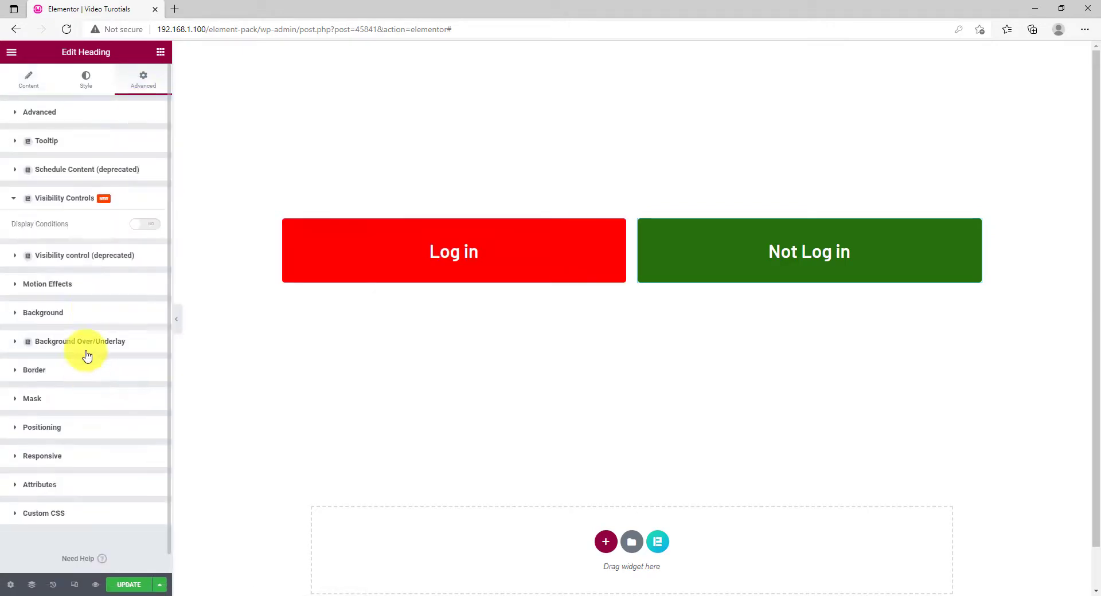
click(145, 228)
click(69, 314)
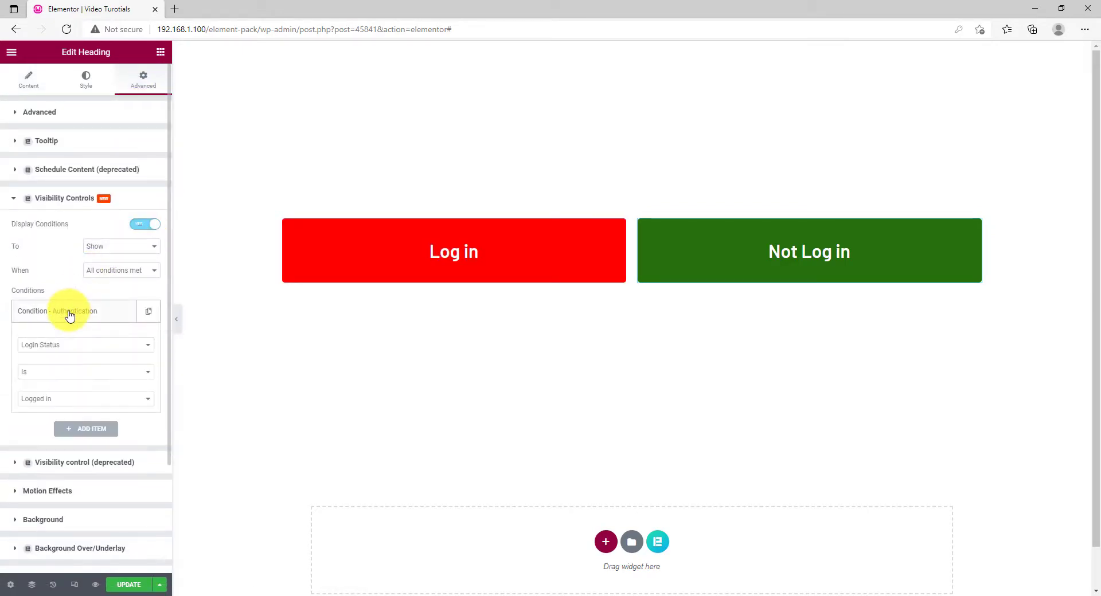
click(67, 373)
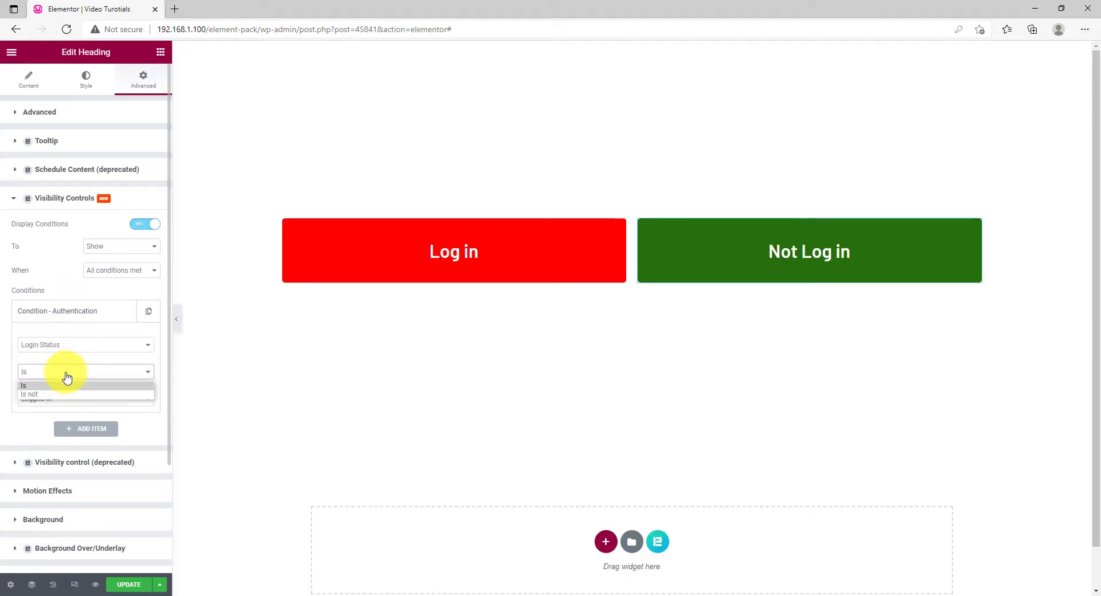
click(33, 396)
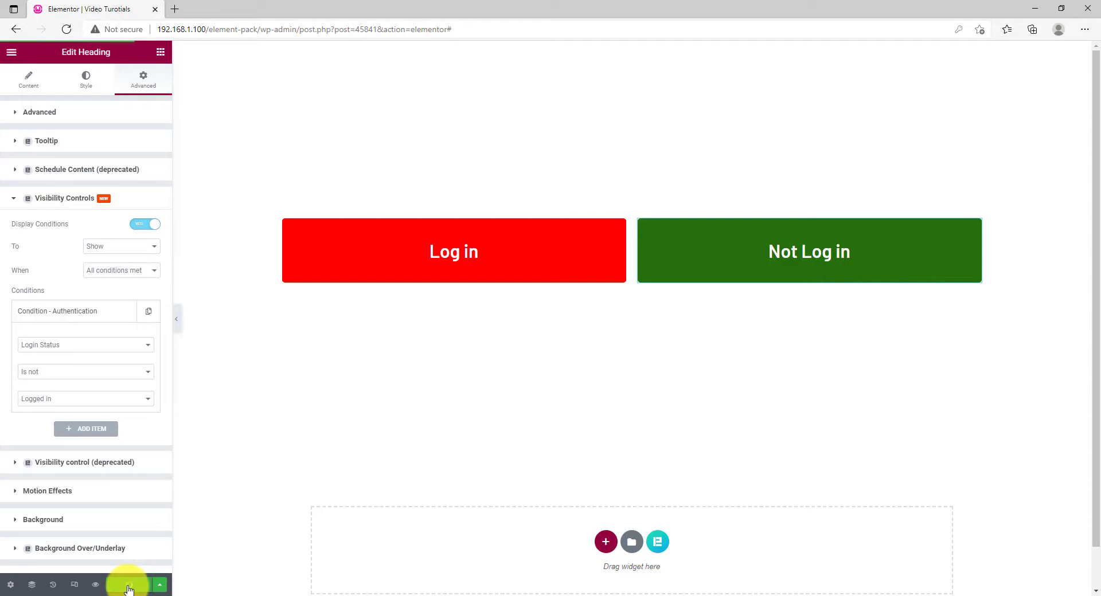
click(127, 584)
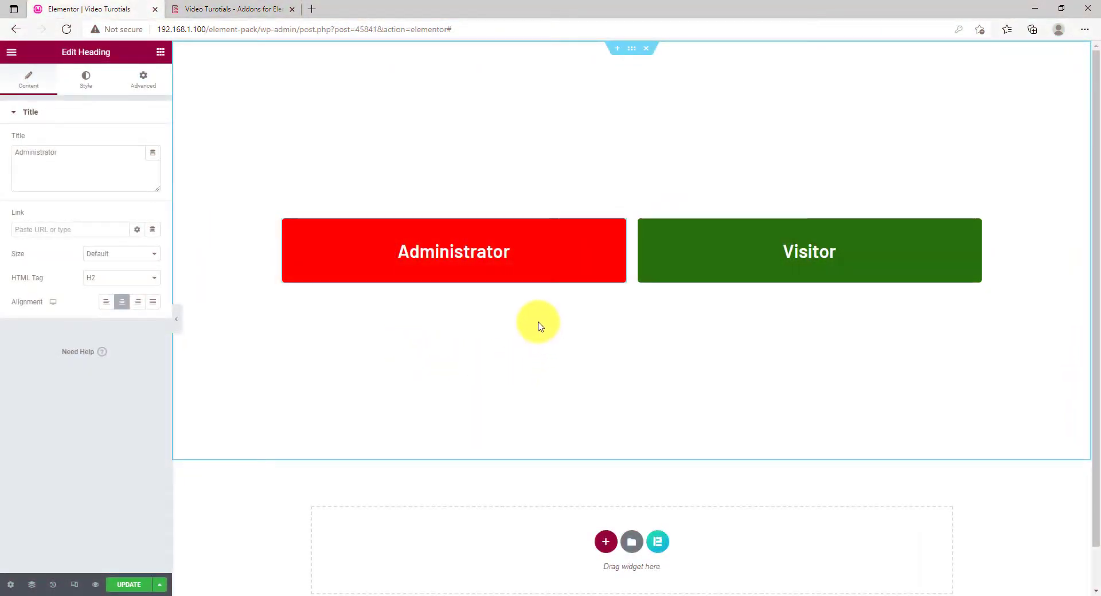
Step: Change the Administrator heading's display condition to User Role Is Administrator
click(482, 257)
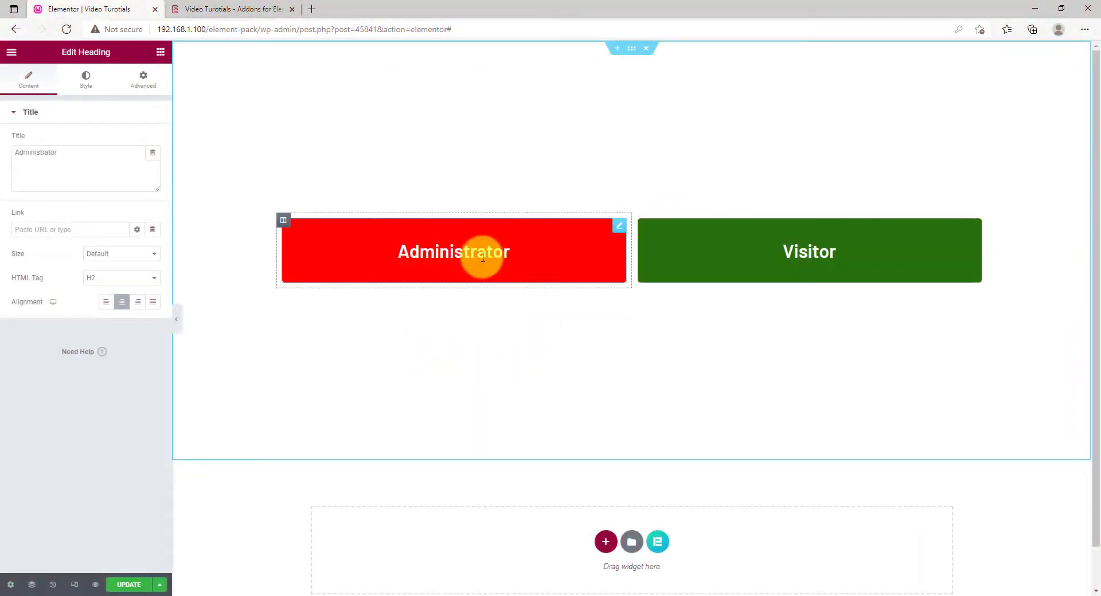
click(145, 92)
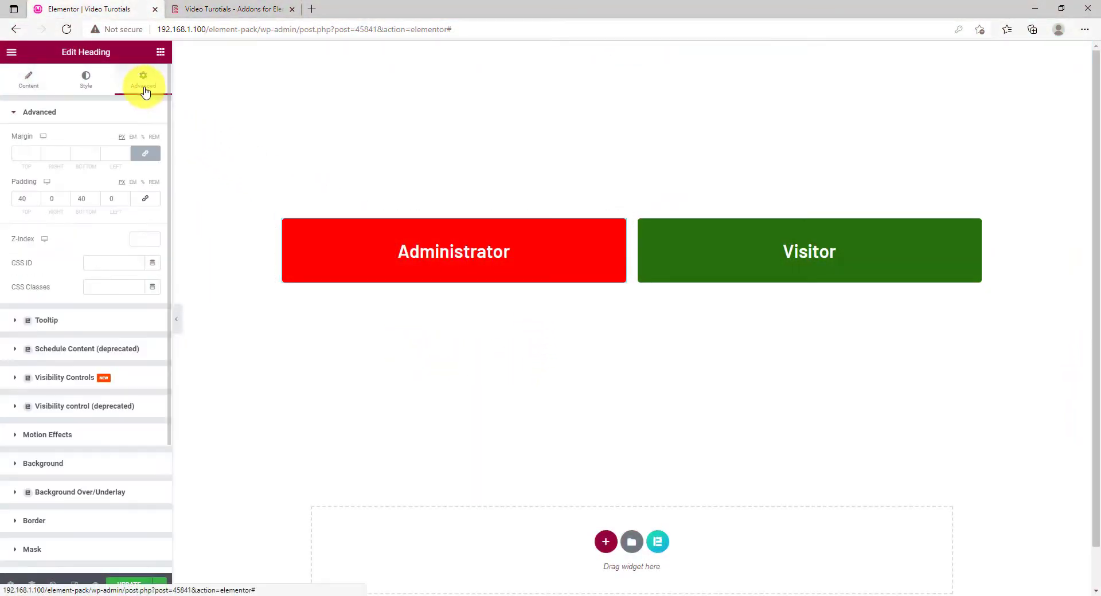
click(74, 377)
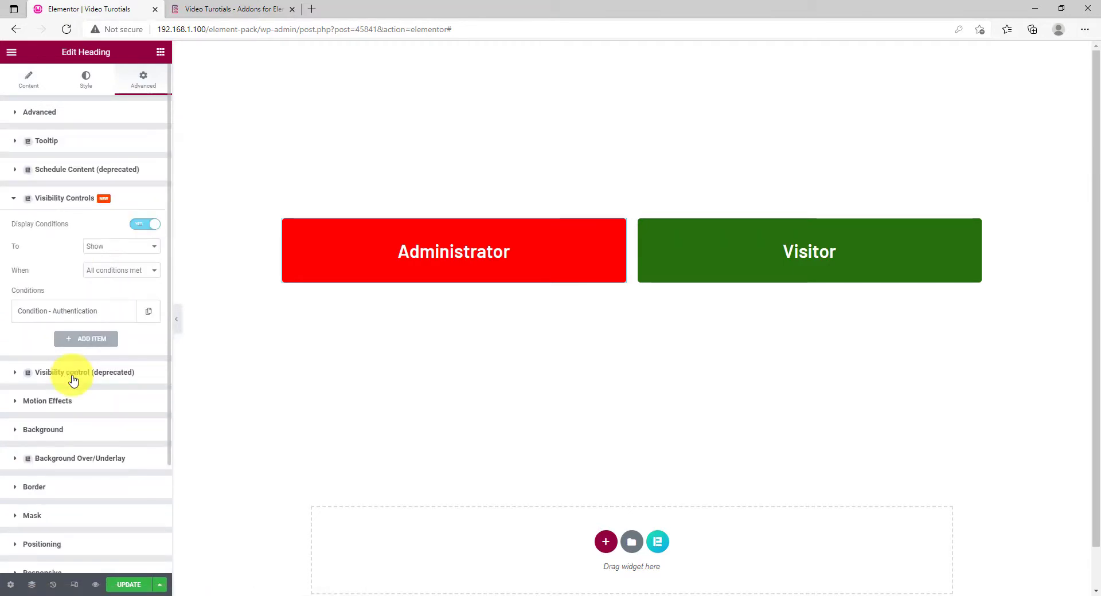
click(75, 316)
click(85, 345)
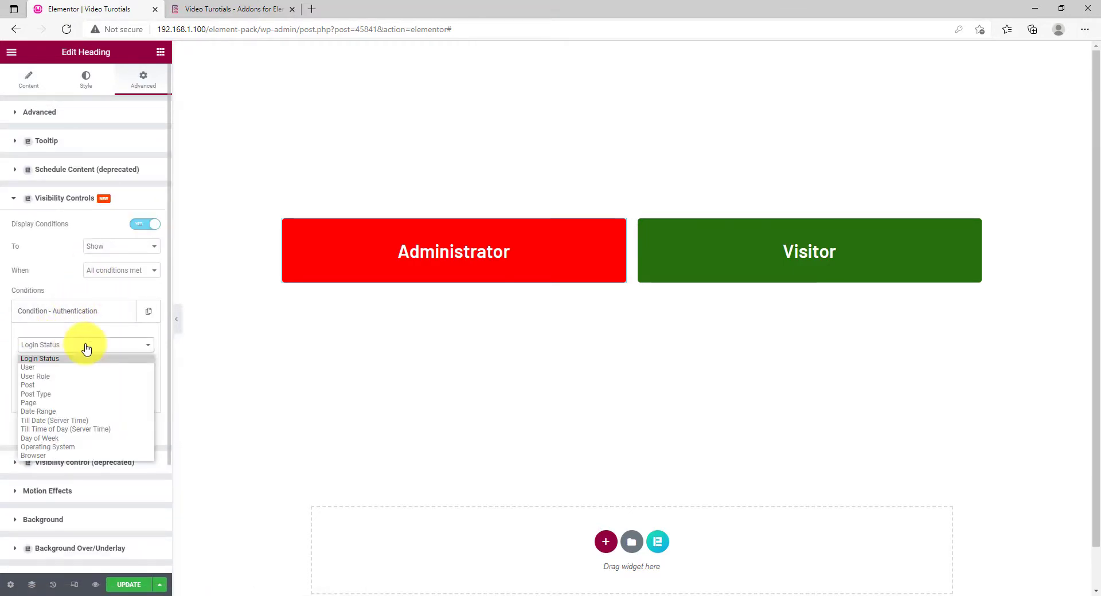
click(54, 377)
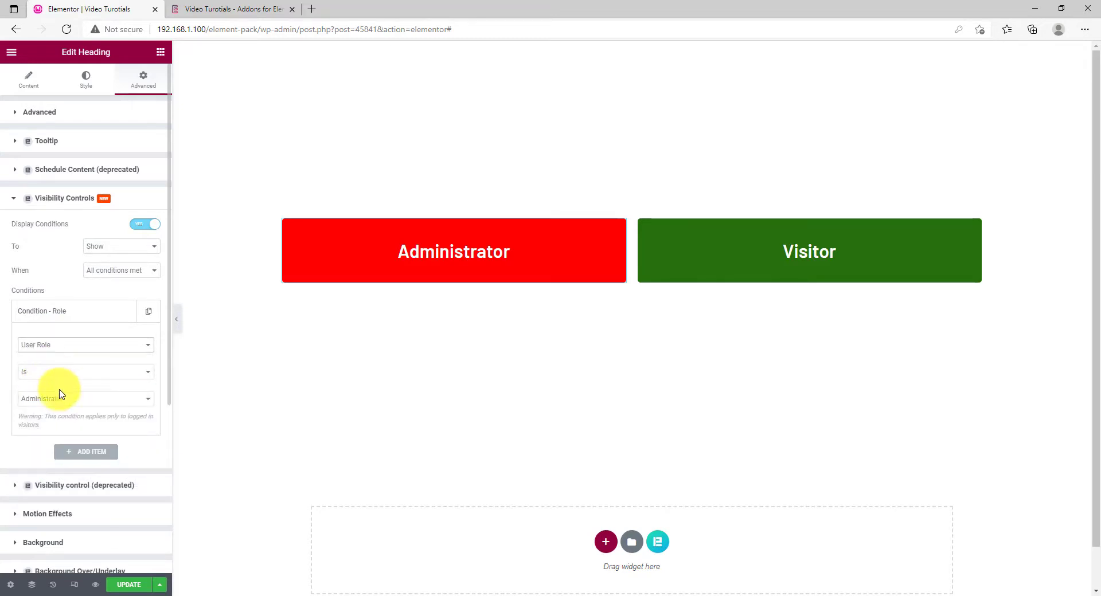
click(63, 405)
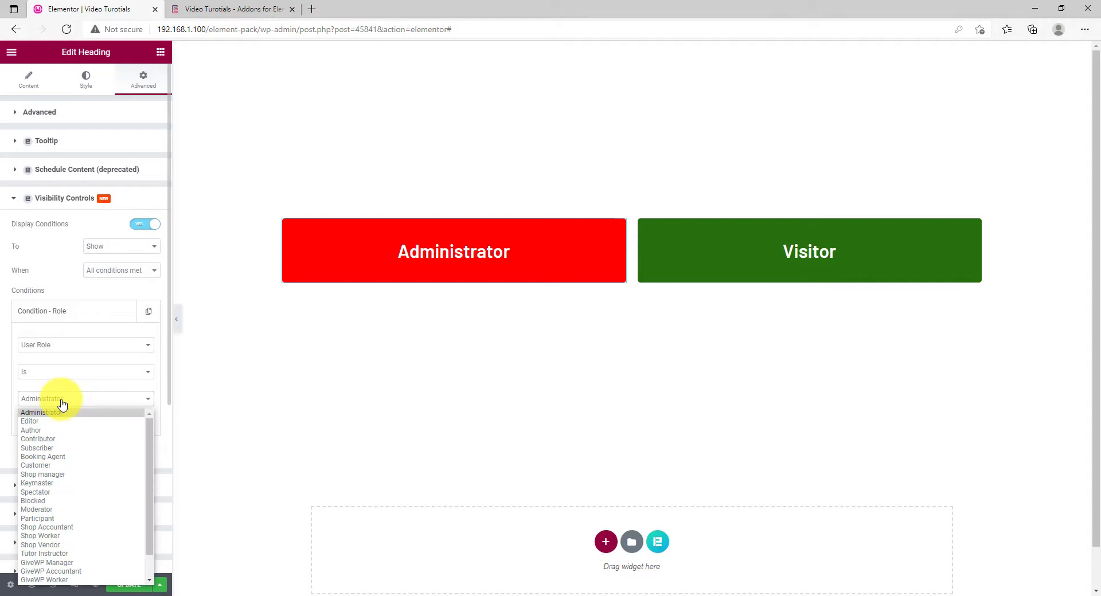
click(86, 405)
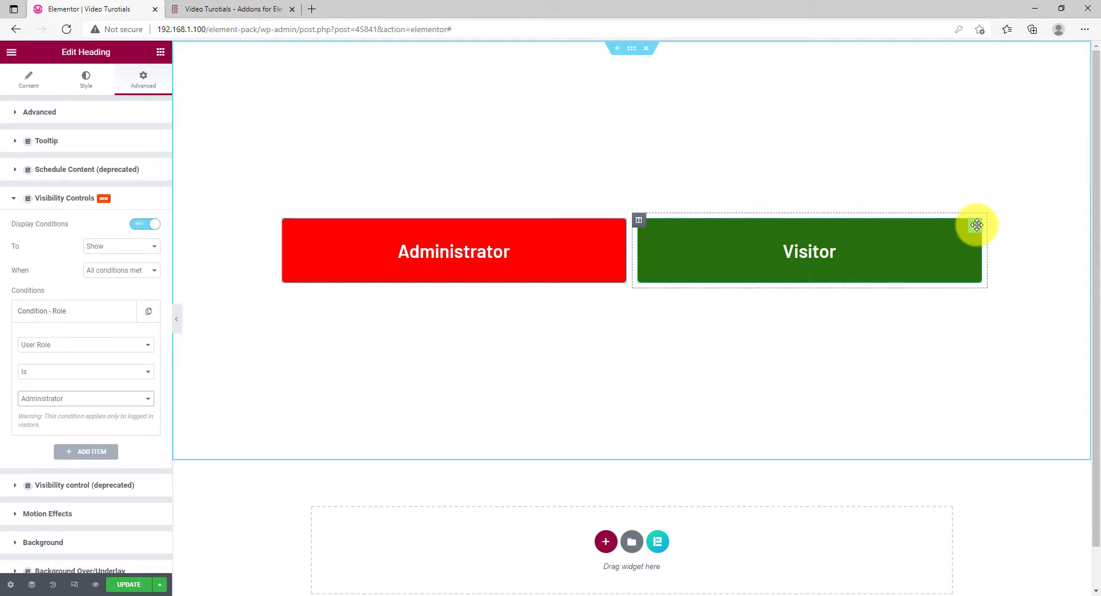
Step: Change the Visitor heading's display condition to User Role Is not Administrator, and update the page
click(927, 253)
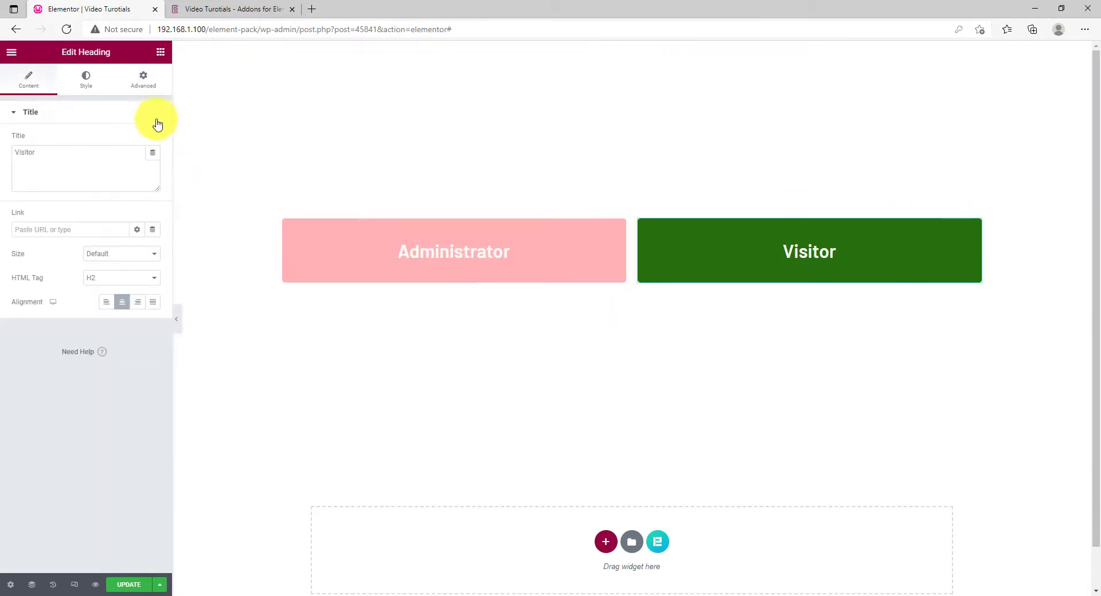
click(153, 86)
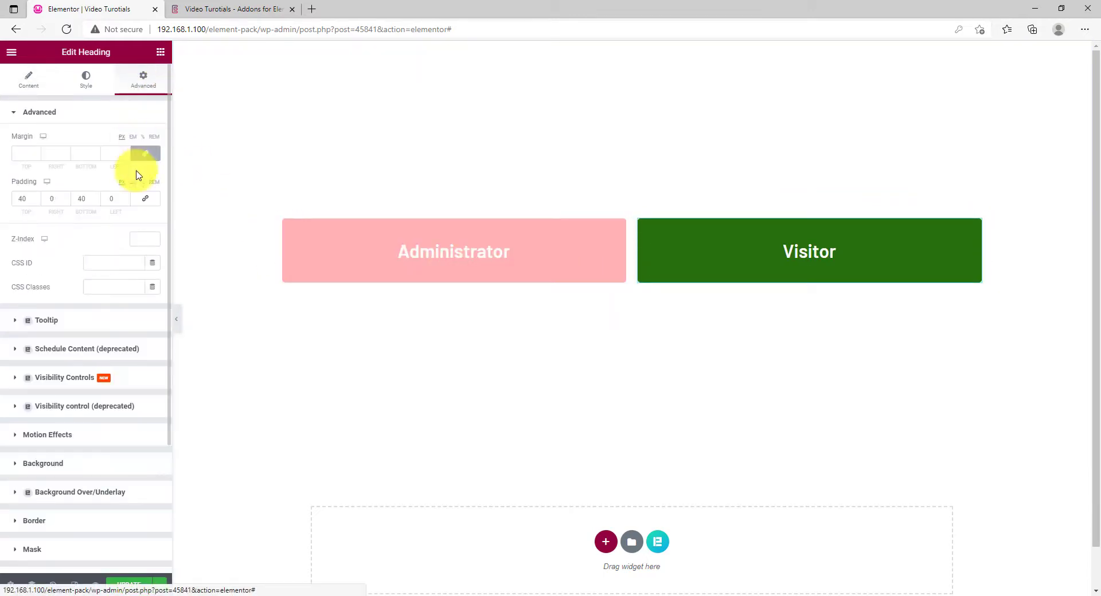
click(82, 378)
click(87, 320)
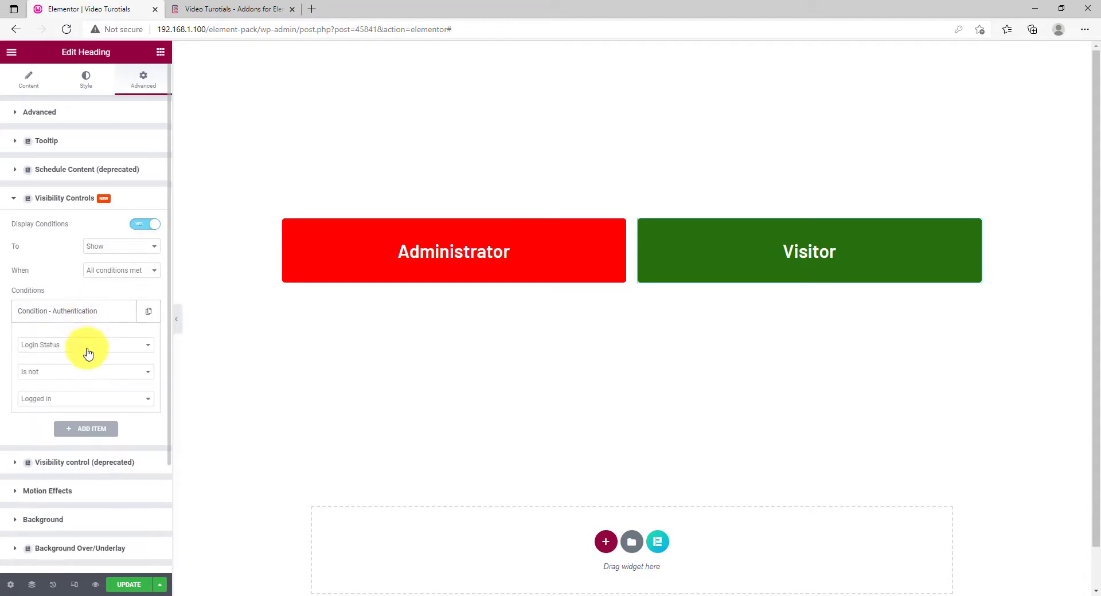
click(87, 347)
click(64, 367)
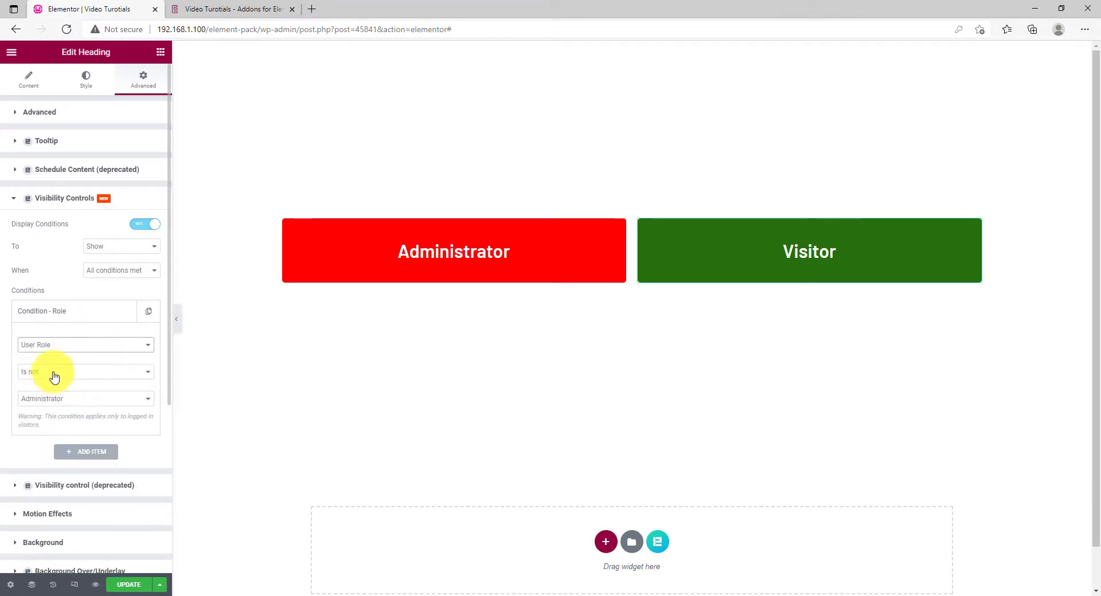
click(54, 372)
click(55, 396)
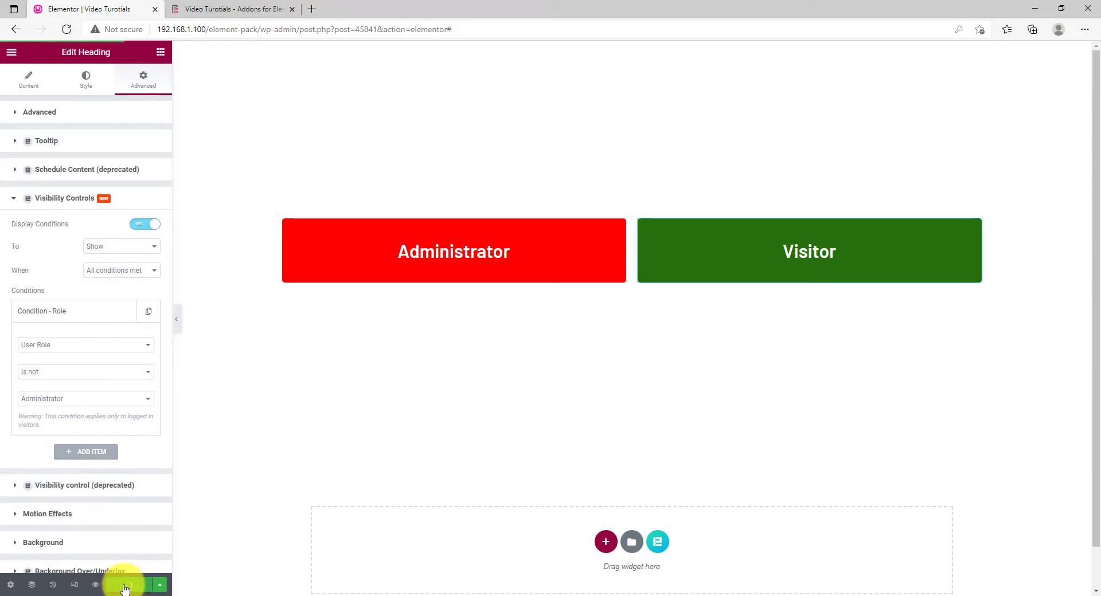
click(125, 585)
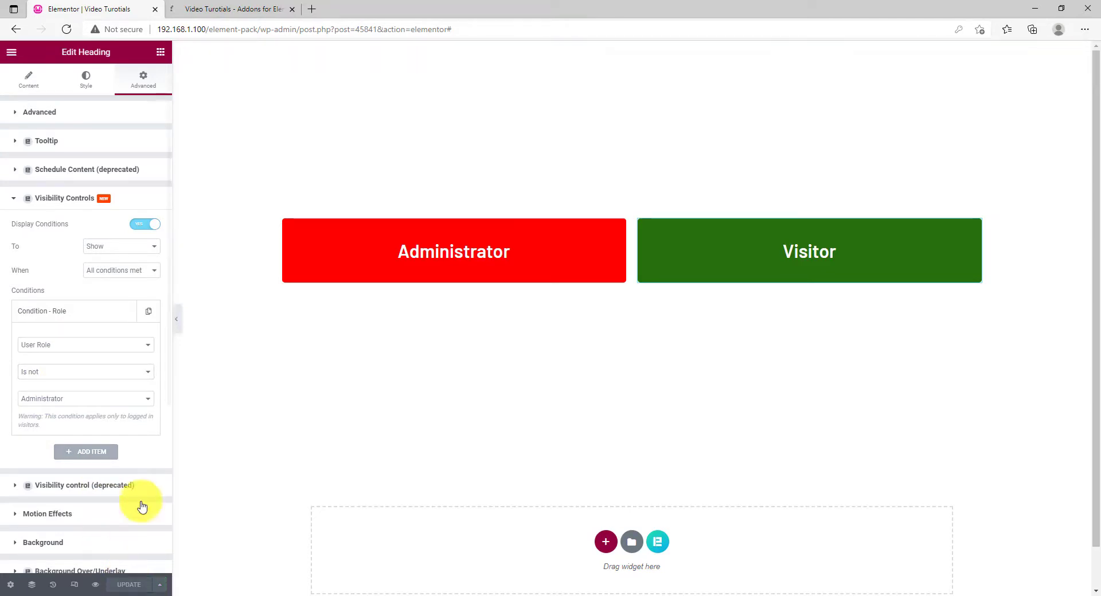
Step: Check the page preview while logged in, and open 192.168.1.100/element-pack/element/video-turotials in a new InPrivate window
click(218, 7)
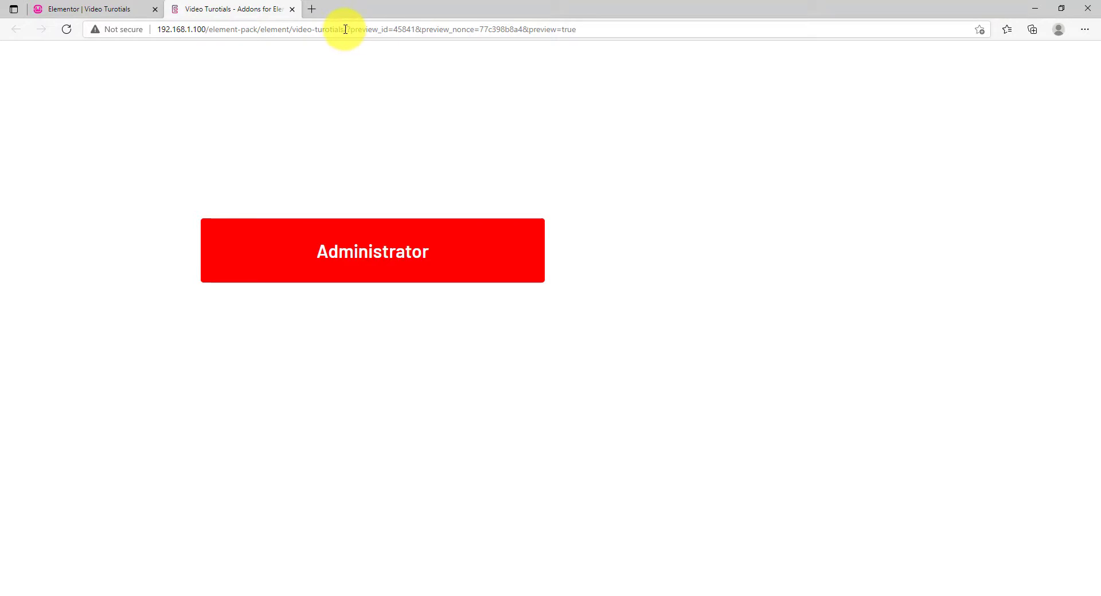
drag(345, 29, 188, 29)
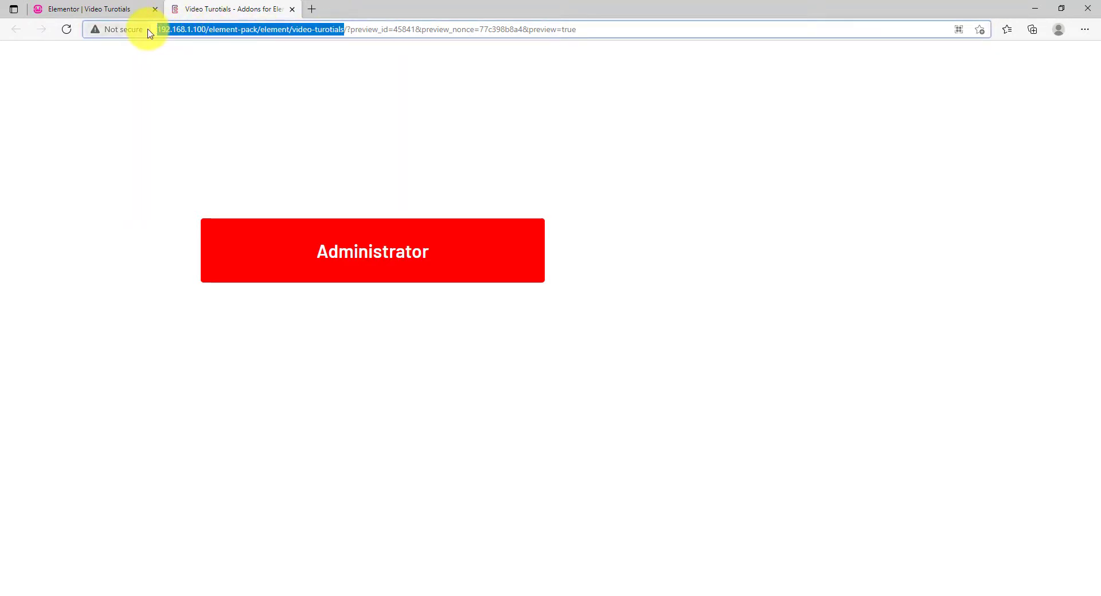
click(1084, 29)
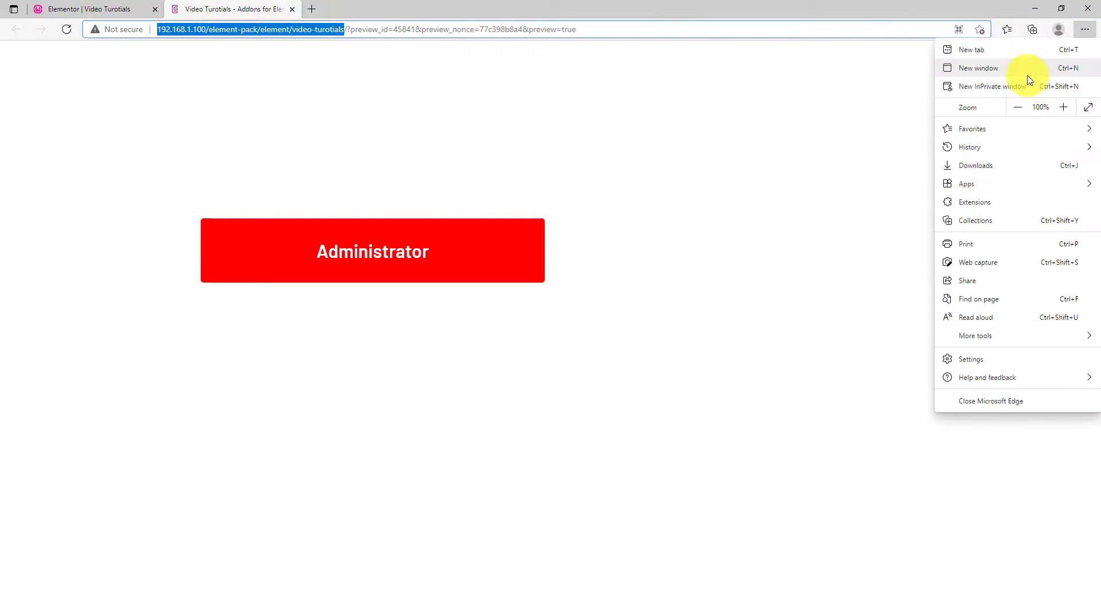
click(1007, 90)
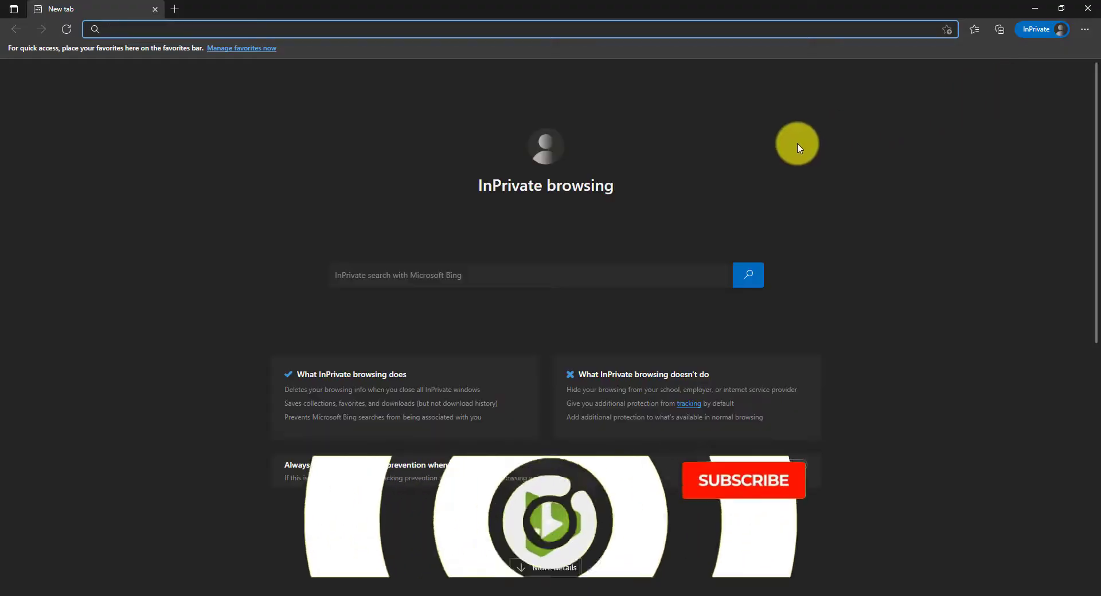
text(192.168.1.100/element-pack/element/video-turotials)
key(Return)
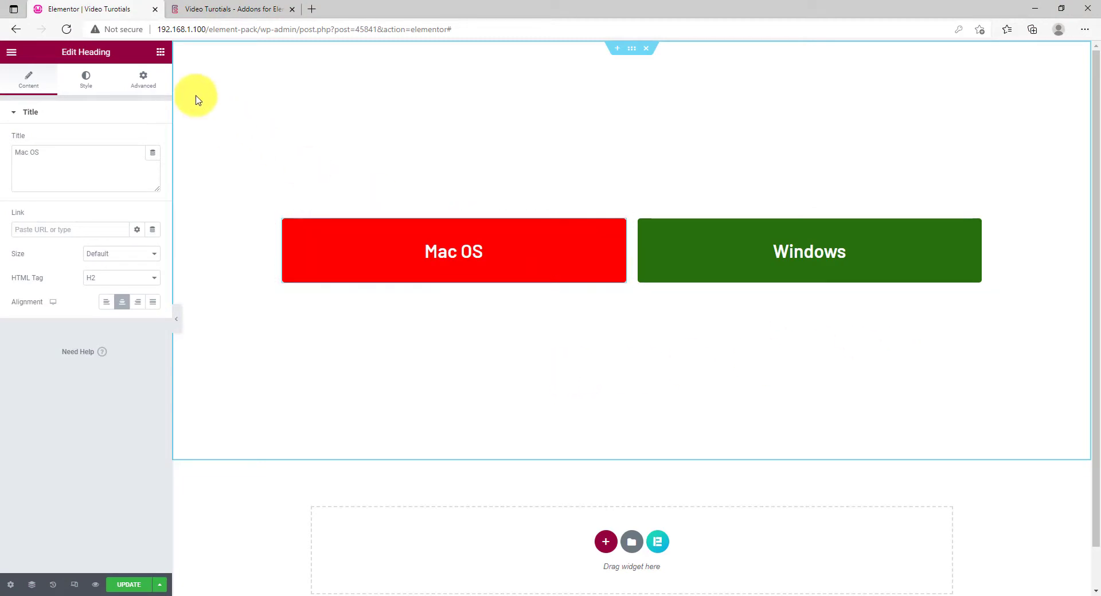
Step: Change the Mac OS heading's display condition to Operating System Is Mac OS
click(144, 81)
click(81, 378)
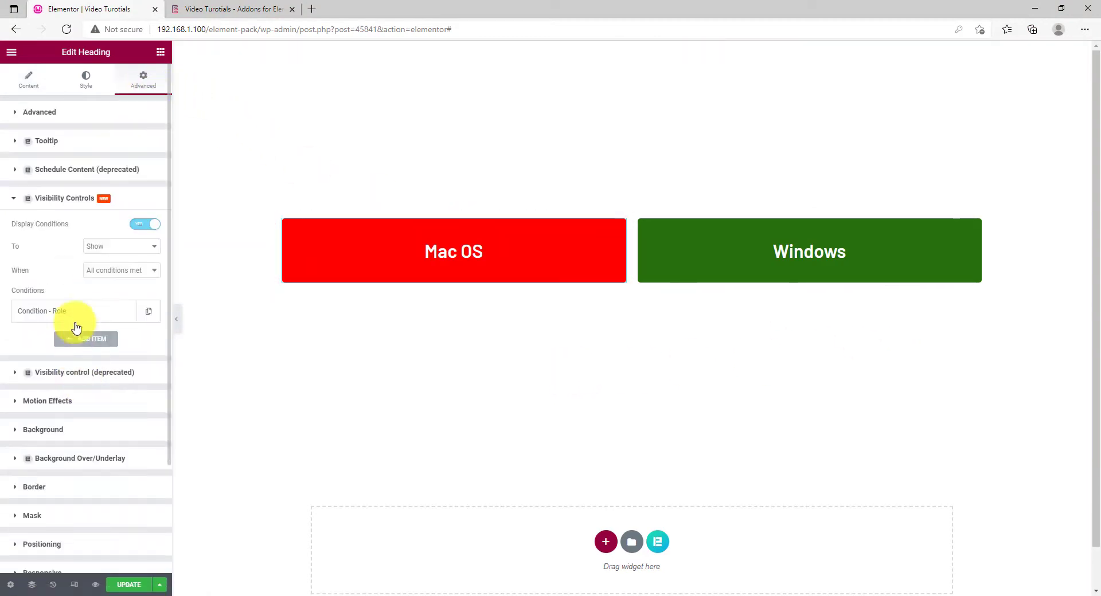
click(72, 311)
click(71, 345)
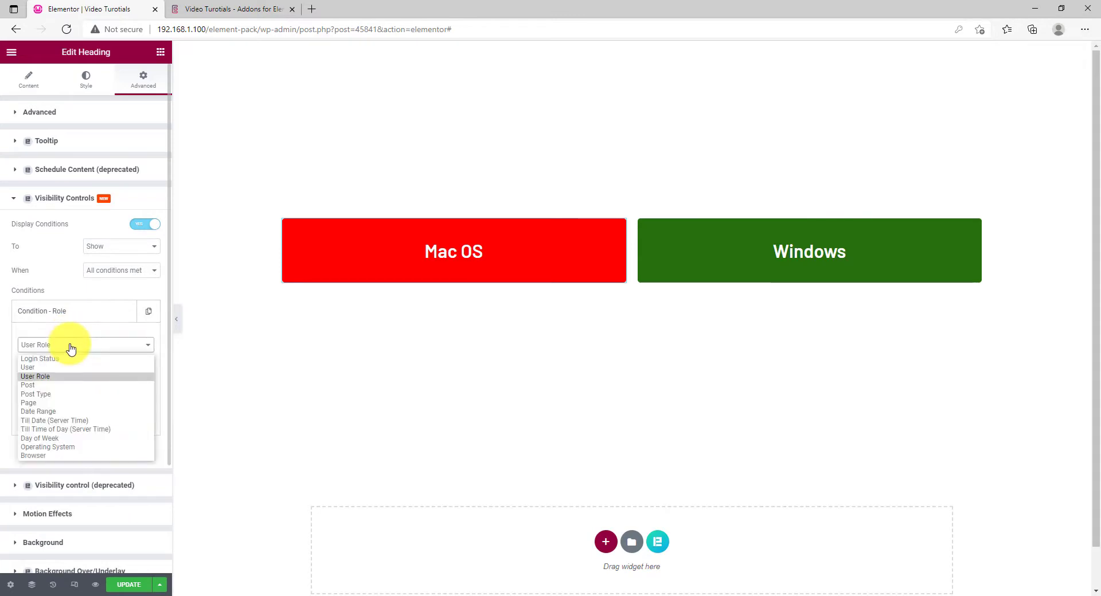
click(67, 447)
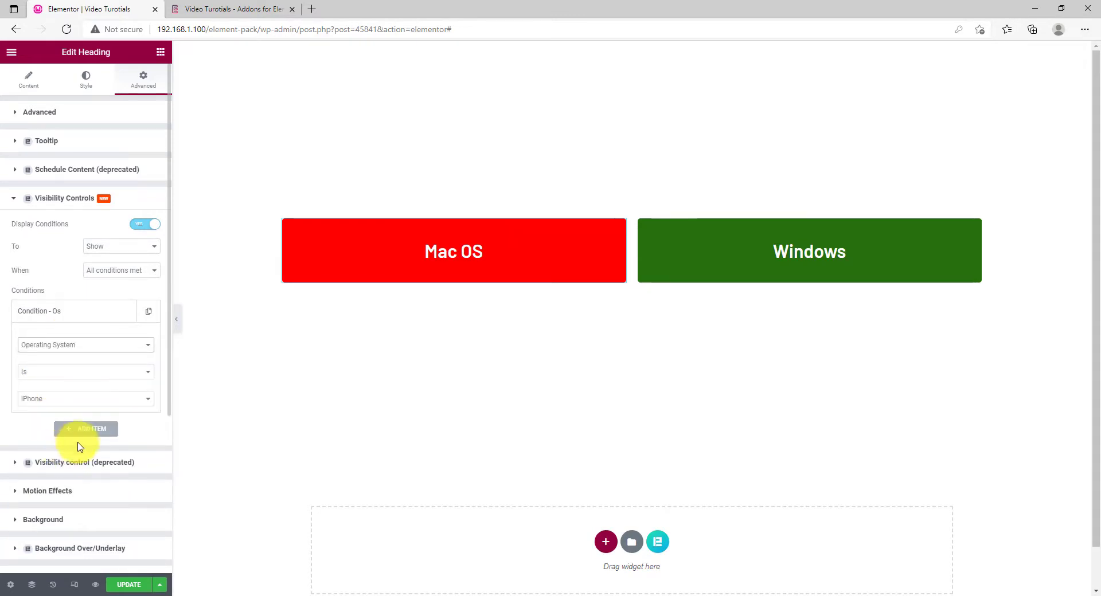
click(59, 400)
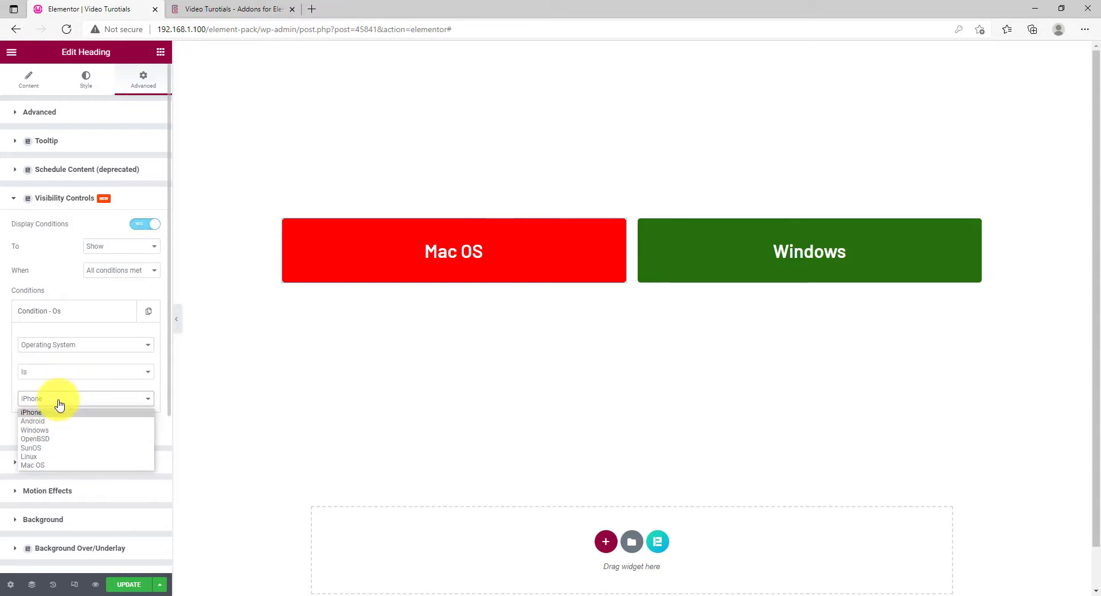
click(43, 466)
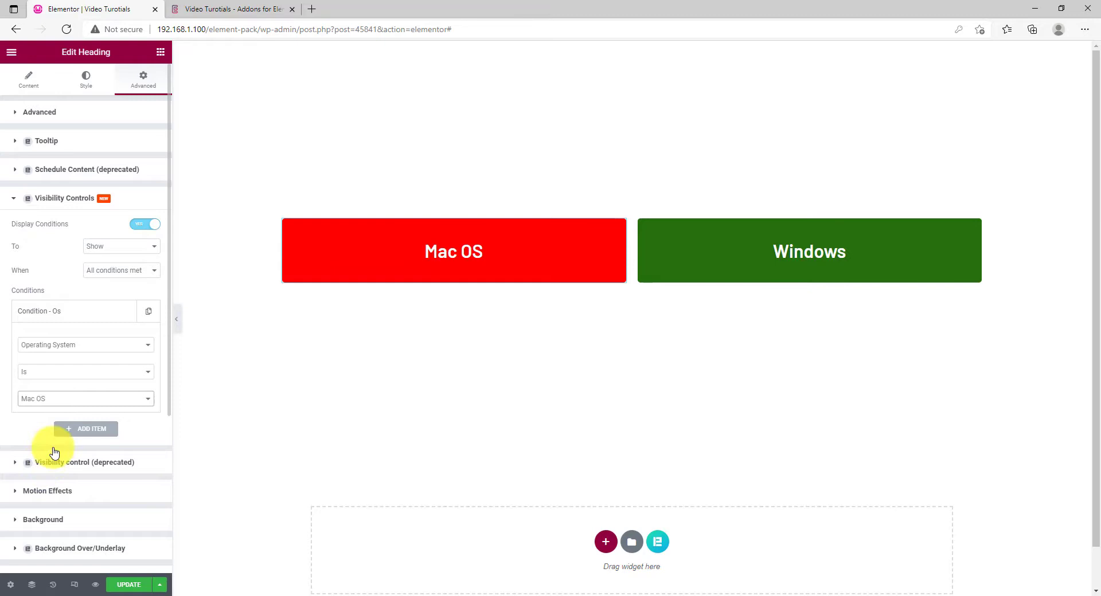
Step: Change the Windows heading's display condition to Operating System Is Windows
click(975, 228)
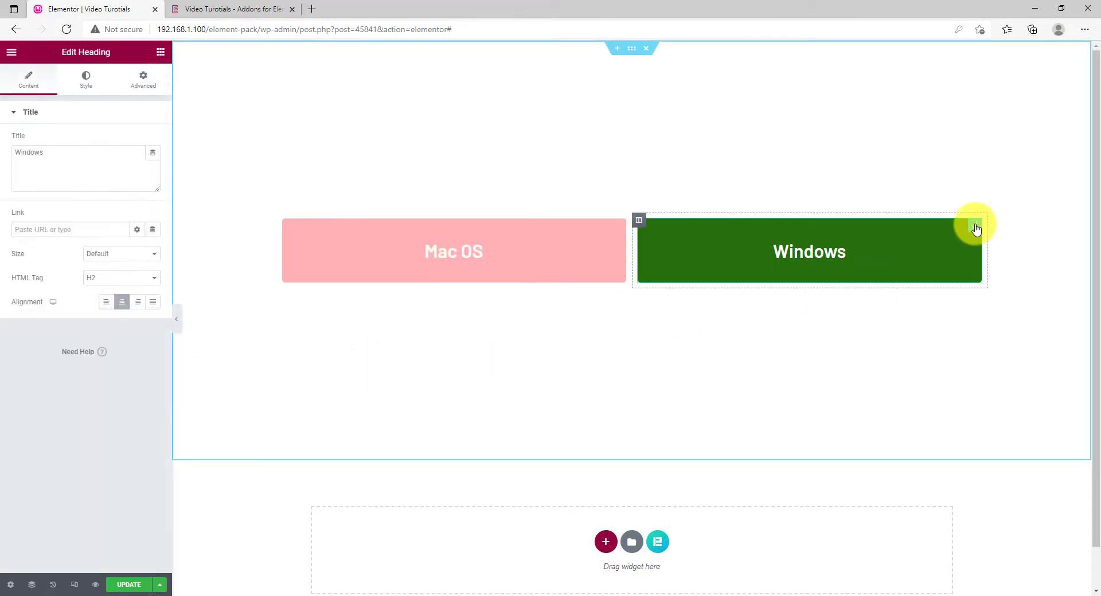
click(144, 86)
click(65, 378)
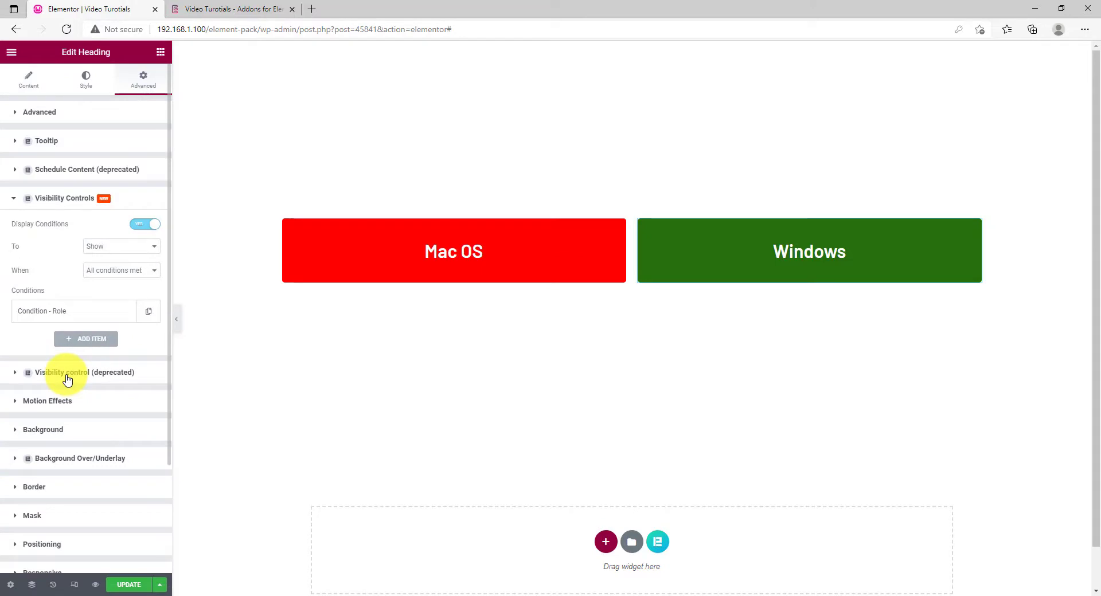
click(92, 319)
click(67, 346)
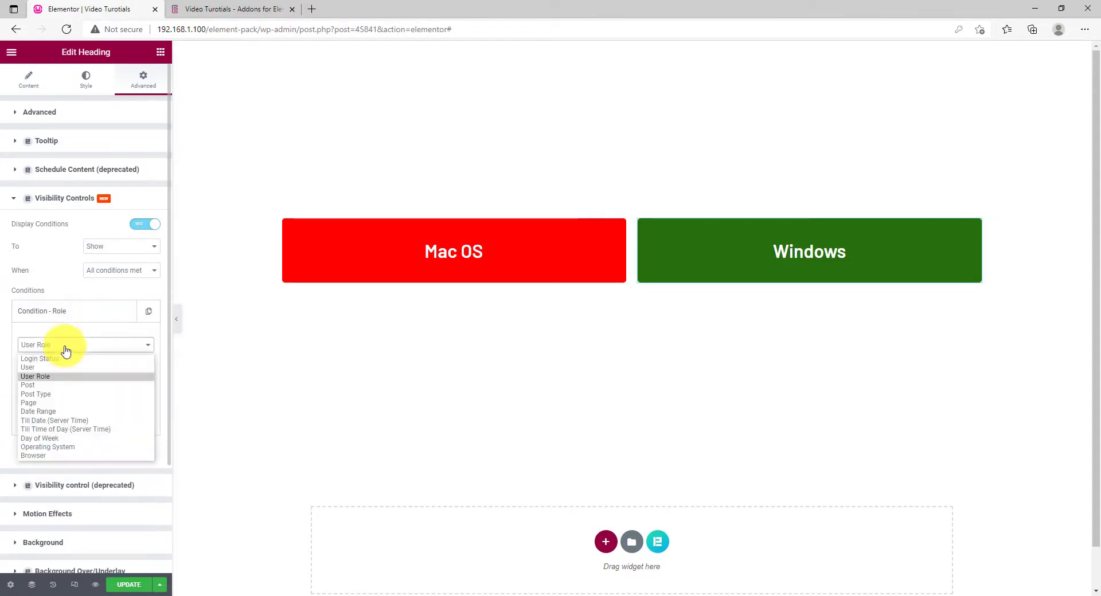
click(55, 447)
click(62, 378)
click(57, 385)
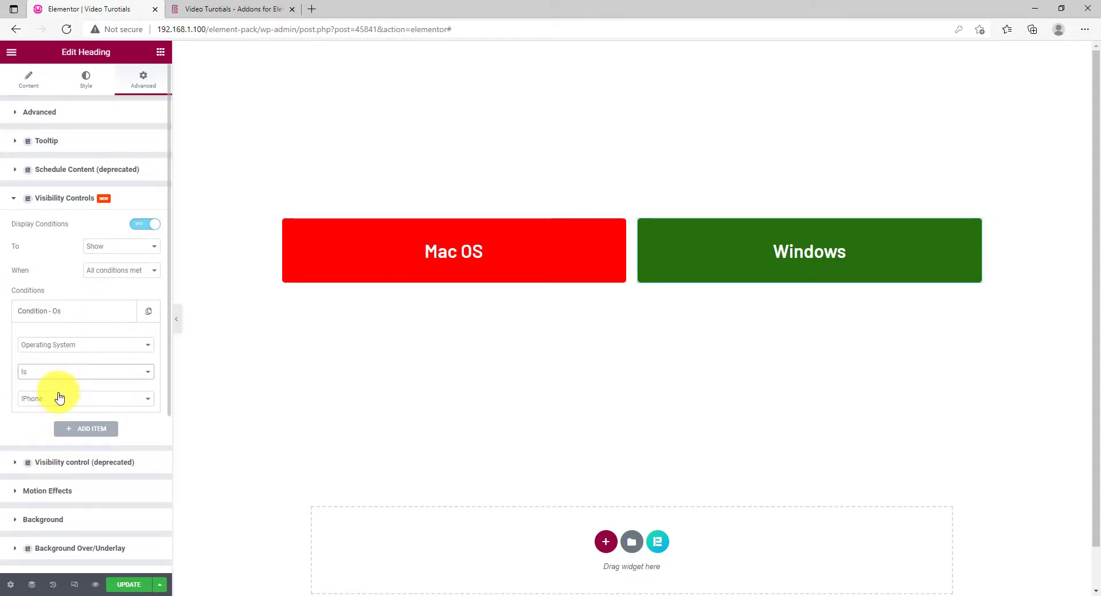
click(59, 400)
click(46, 431)
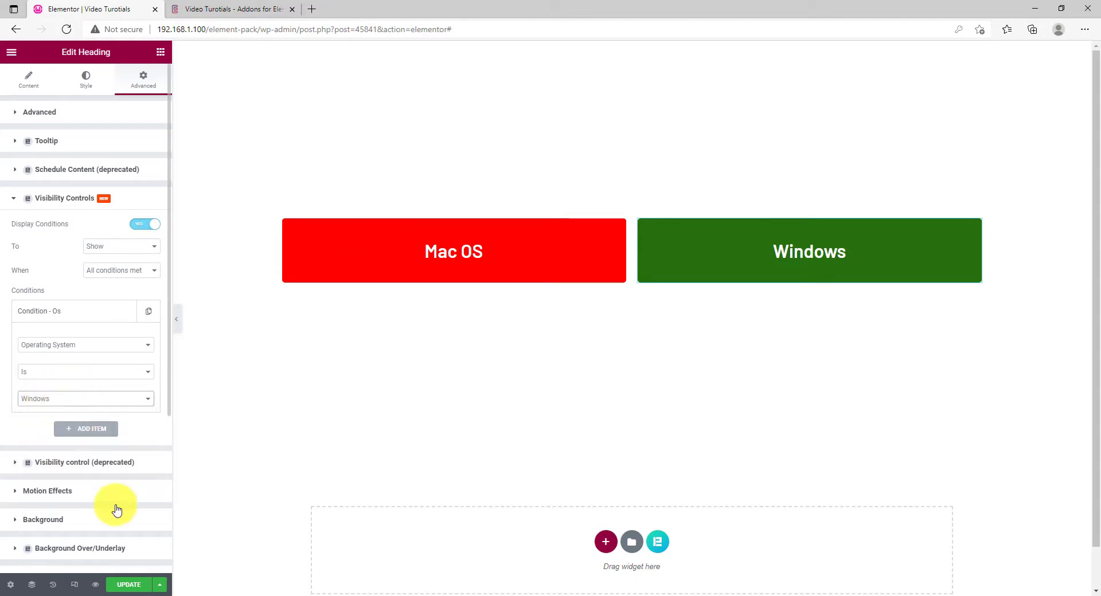
Step: Update the page with the operating system conditions and switch to its preview
click(128, 582)
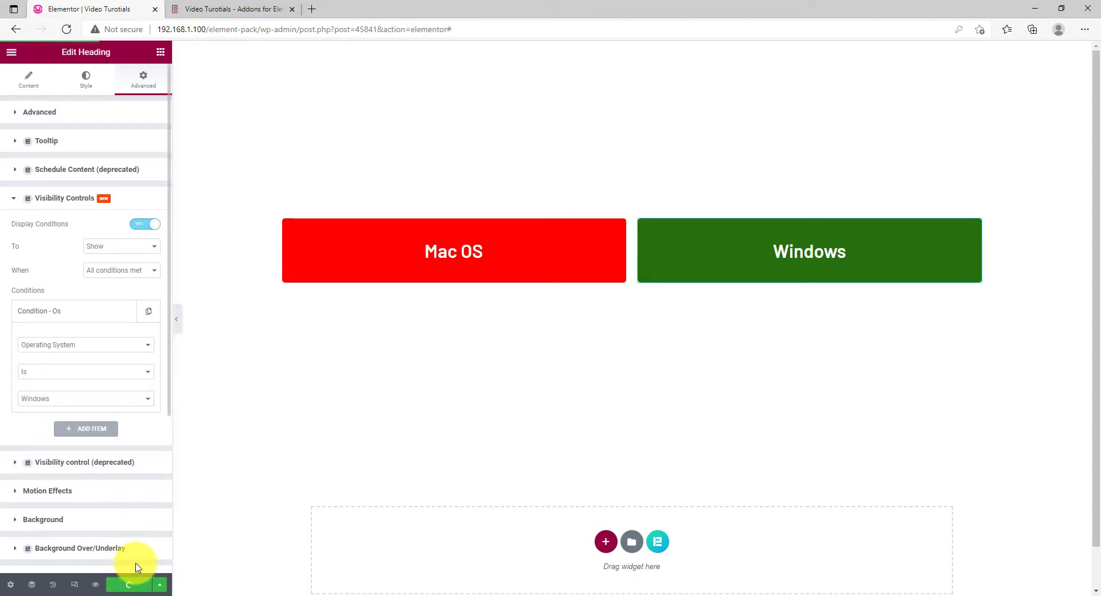
click(216, 7)
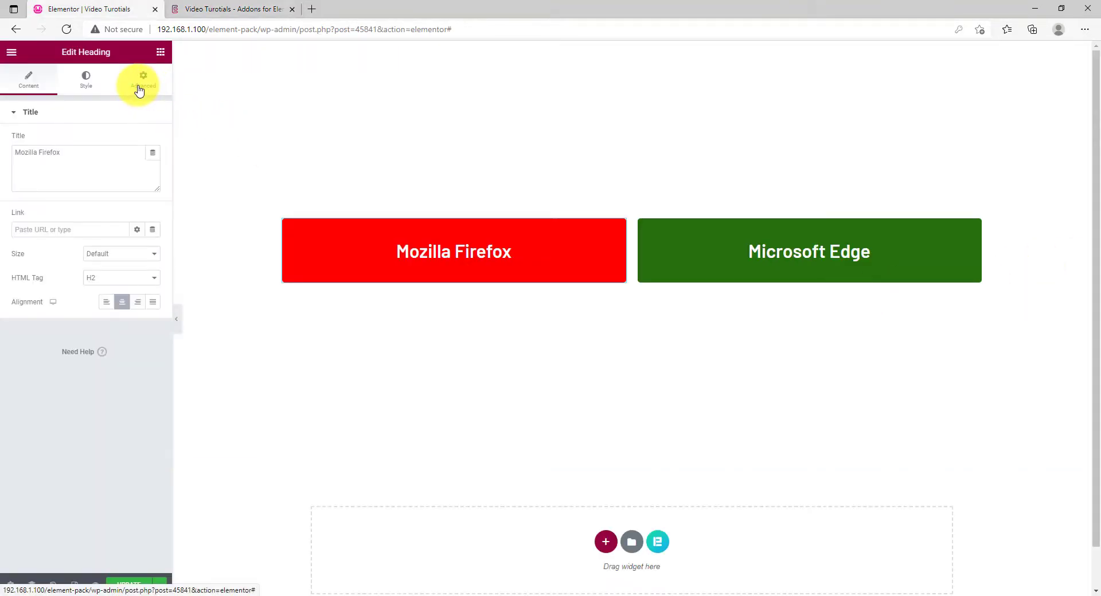
Step: Change the Mozilla Firefox heading's display condition to Browser Is Mozilla Firefox
click(140, 83)
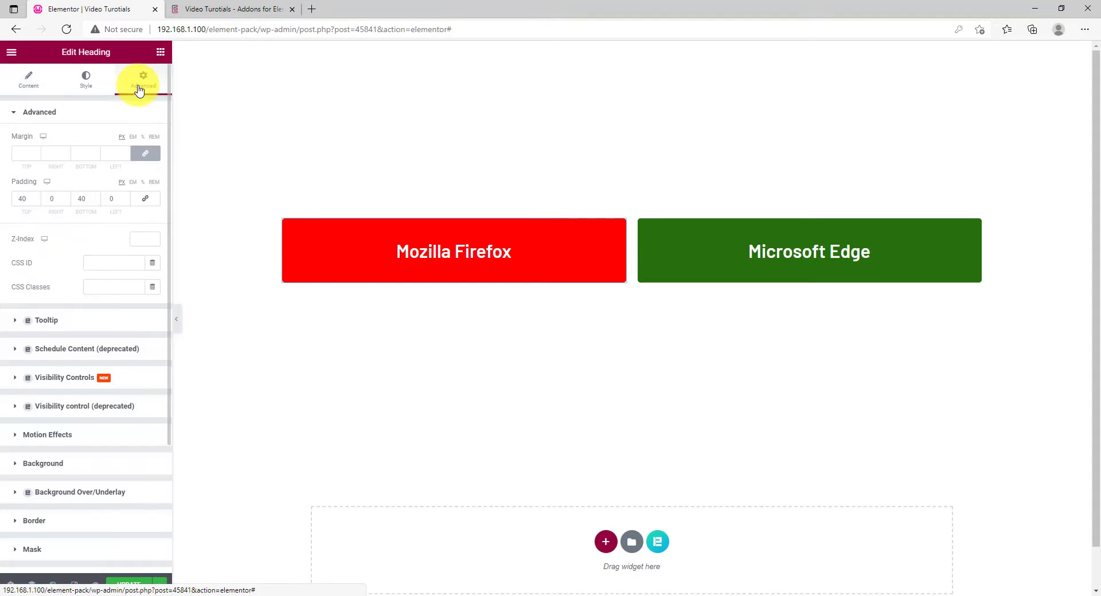
click(86, 379)
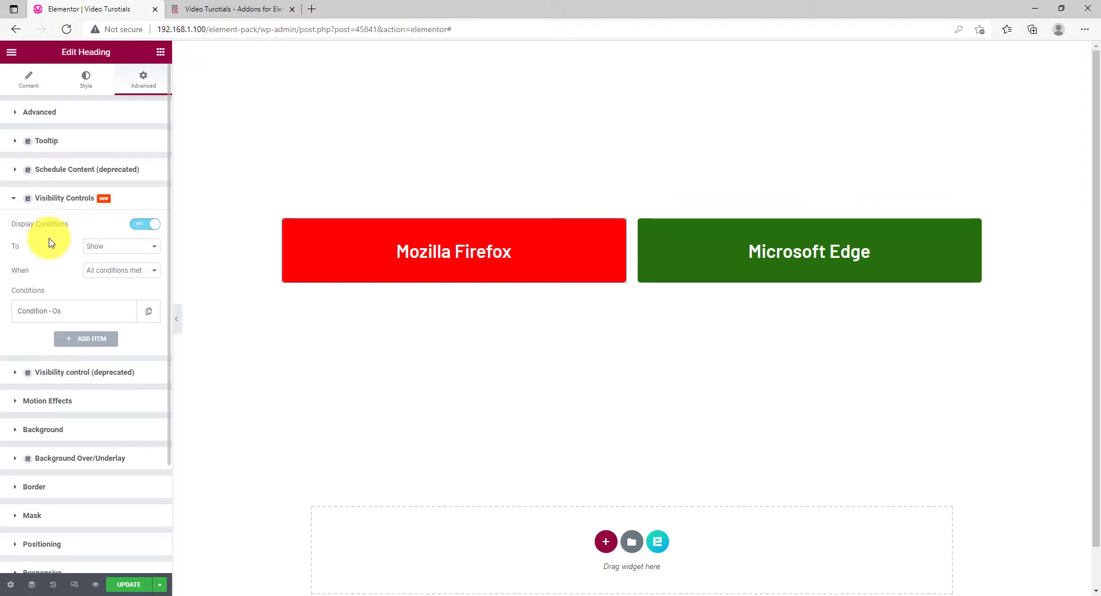
click(58, 313)
click(84, 346)
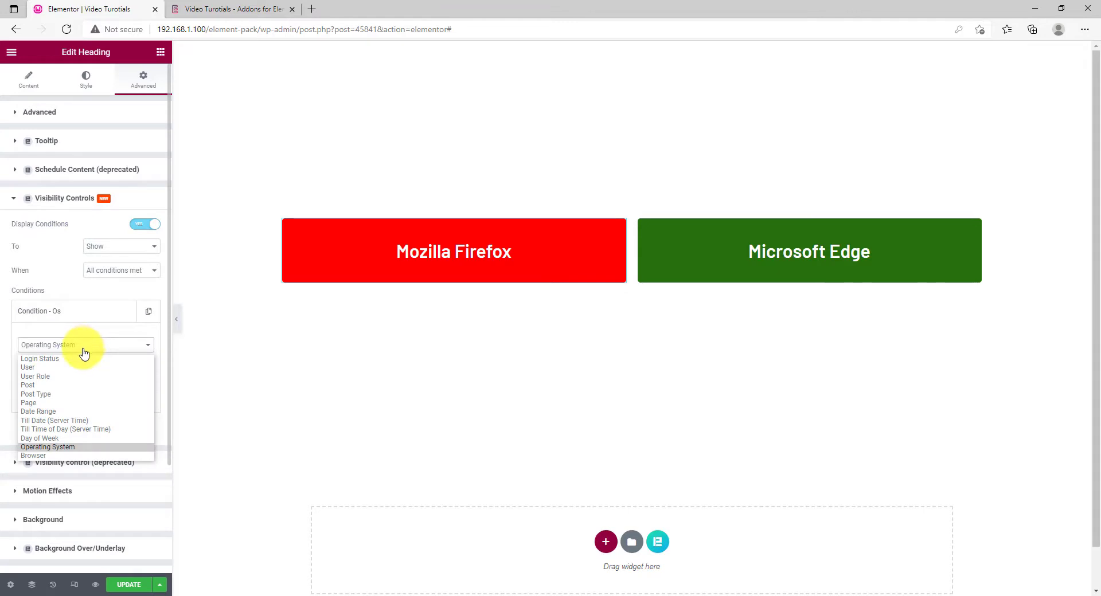
click(33, 455)
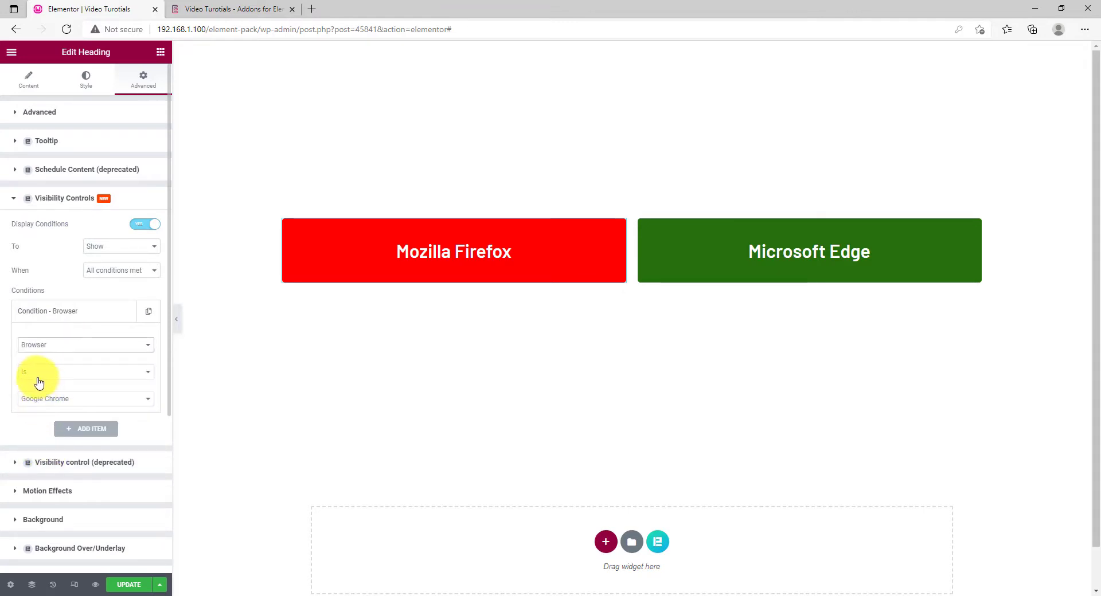
click(52, 404)
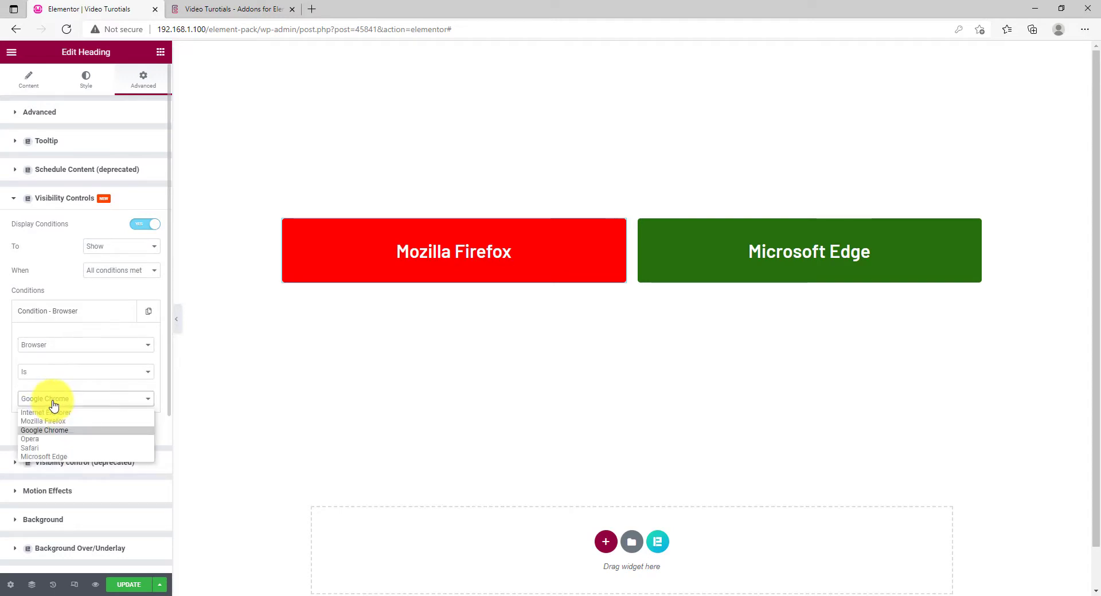
click(56, 422)
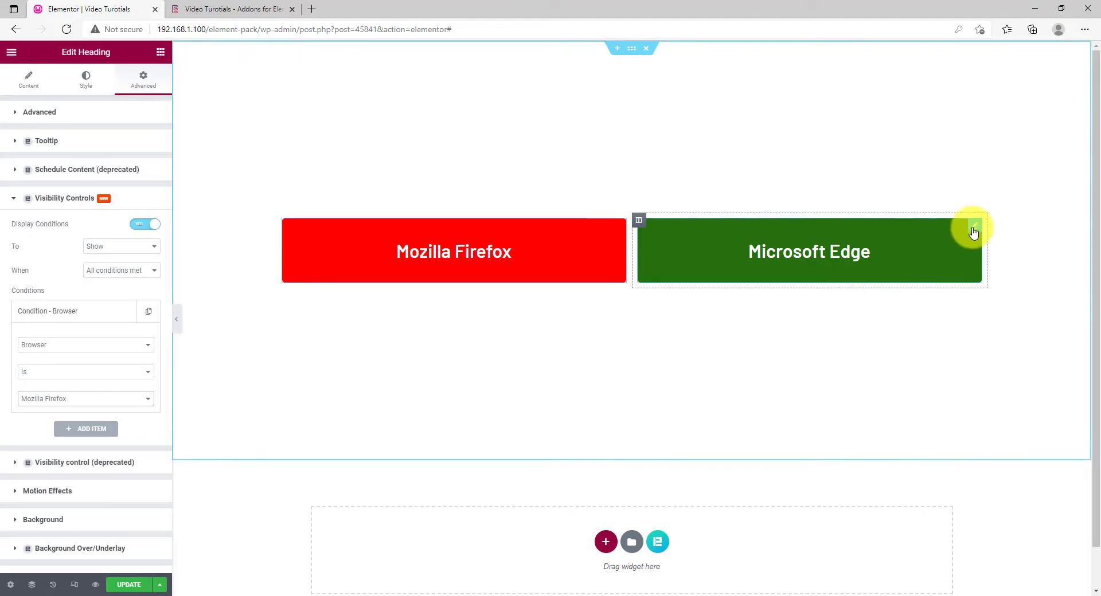
Step: Change the Microsoft Edge heading's display condition to Browser Is Microsoft Edge
click(973, 229)
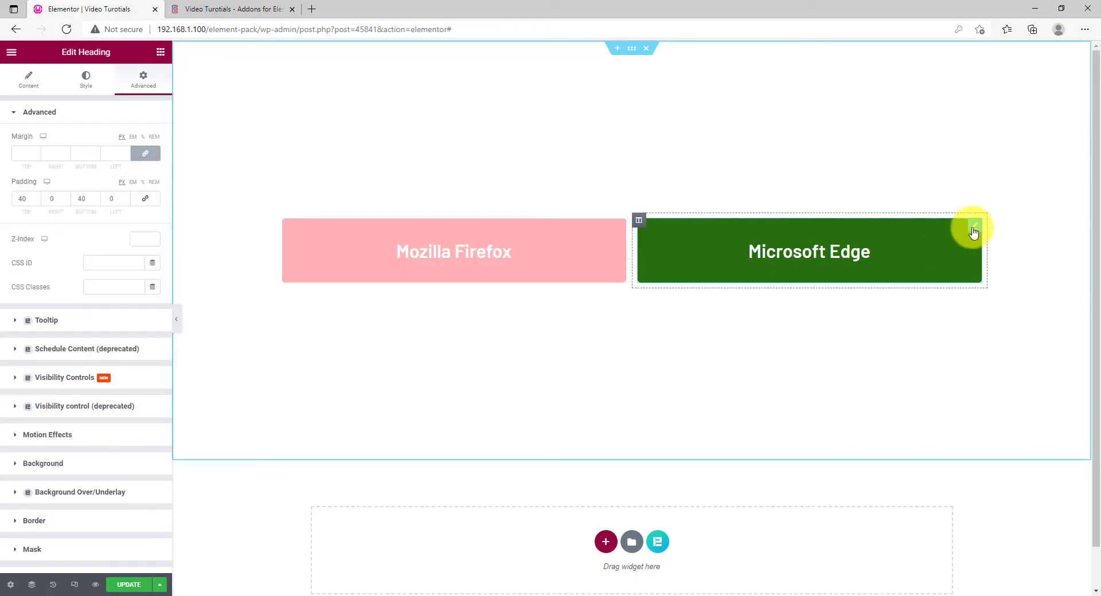
click(81, 375)
click(74, 314)
click(80, 345)
click(50, 417)
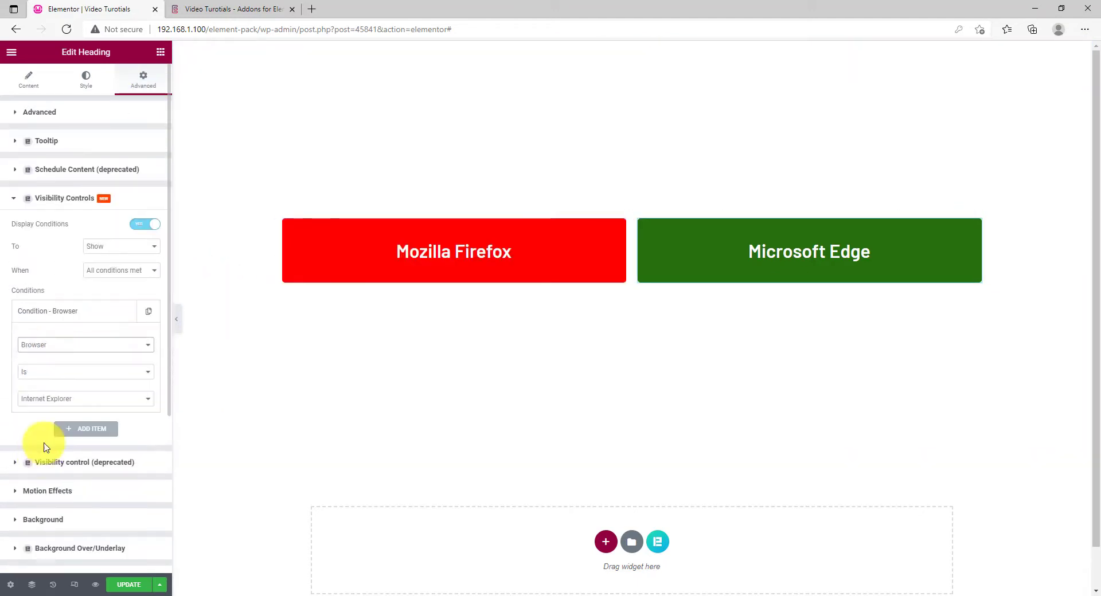
click(49, 400)
click(49, 440)
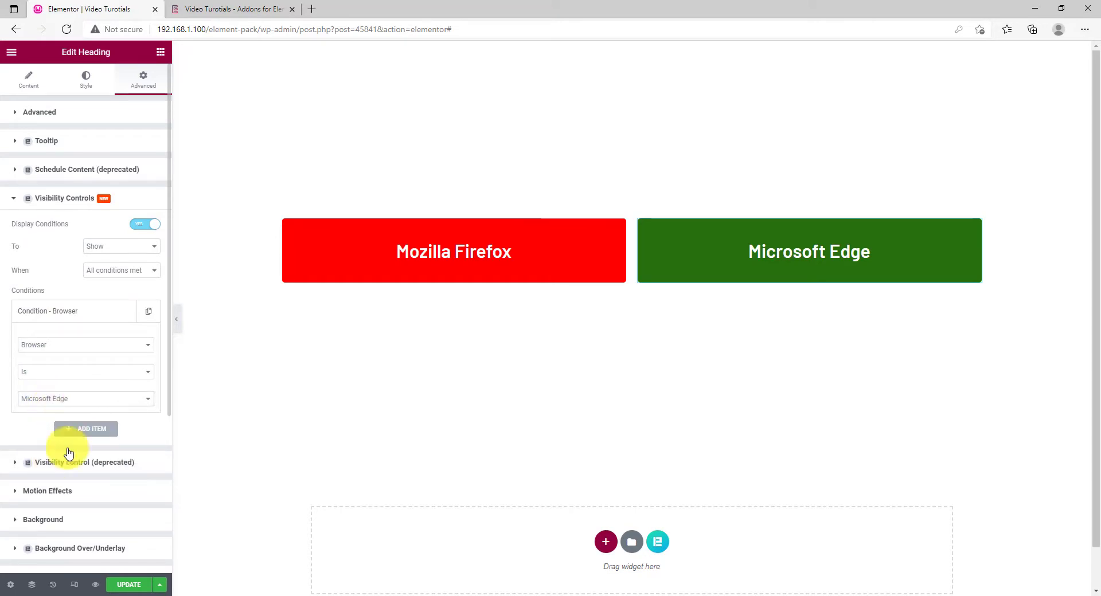
Step: Update the page with the browser conditions and reload its preview
click(125, 586)
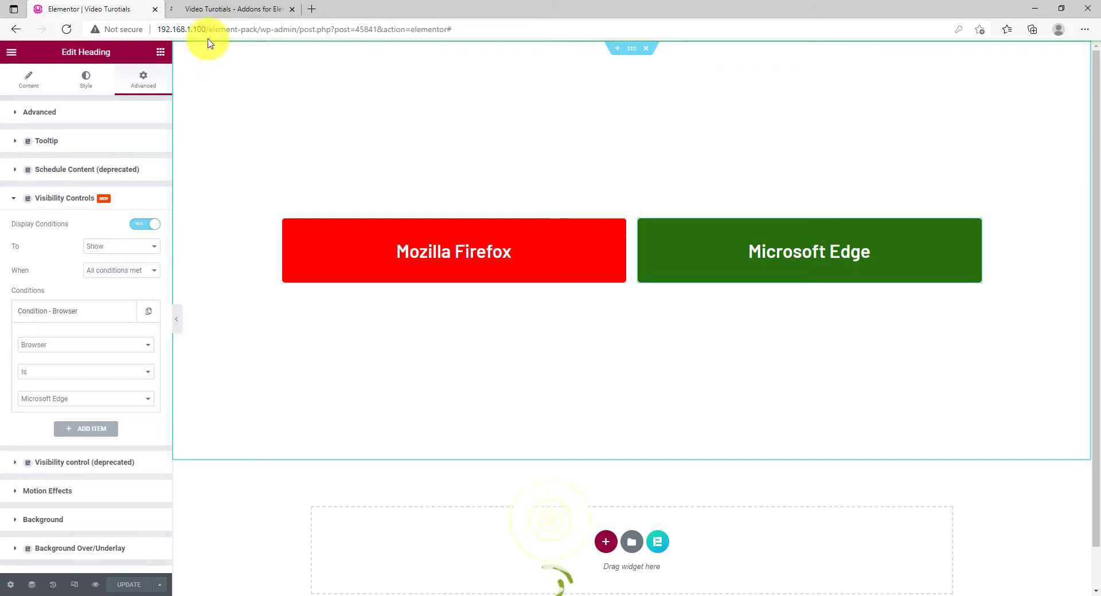
click(216, 8)
key(F5)
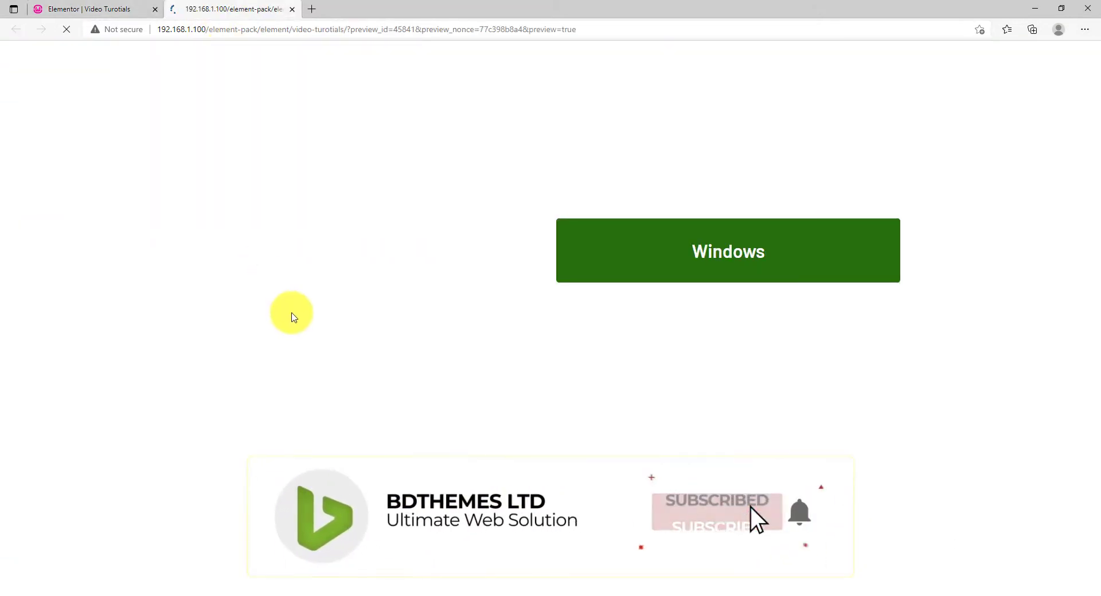